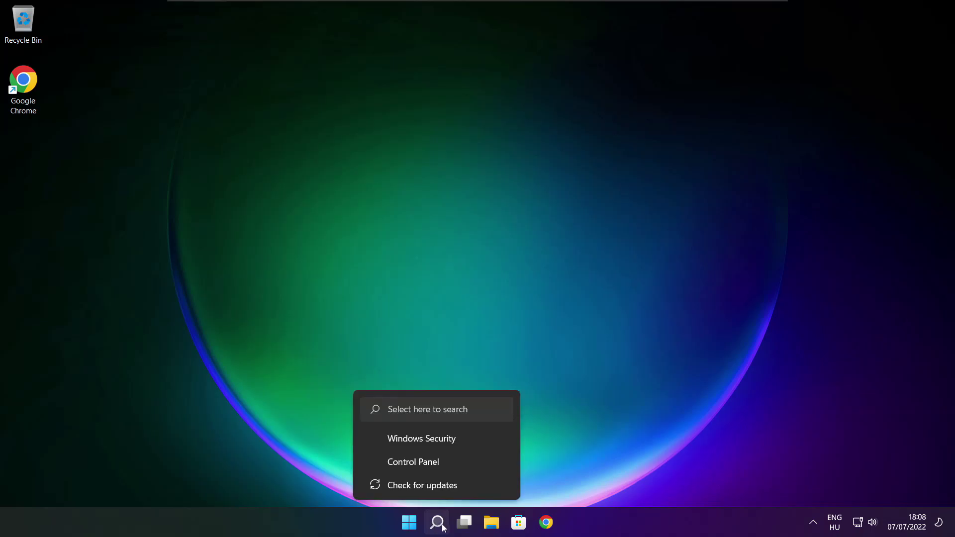
Search Windows for "device manager", open Device Manager and maximize its window
{"action": "left_click", "coordinate": [441, 529]}
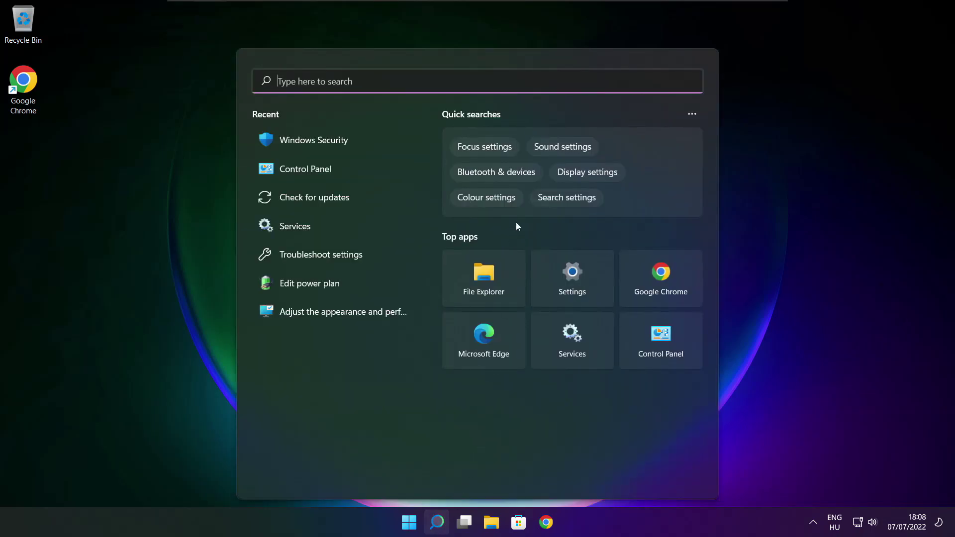
{"action": "type", "text": "device m"}
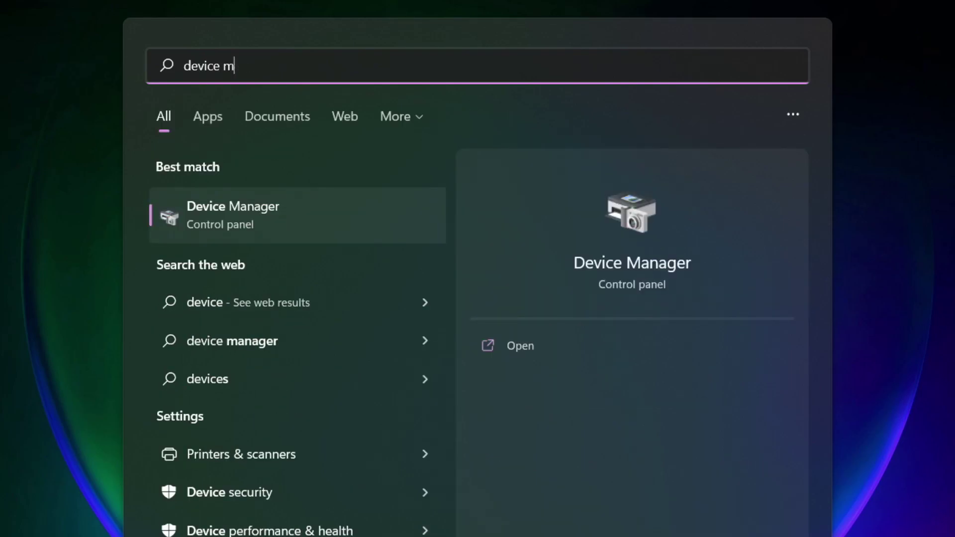
{"action": "type", "text": "anag"}
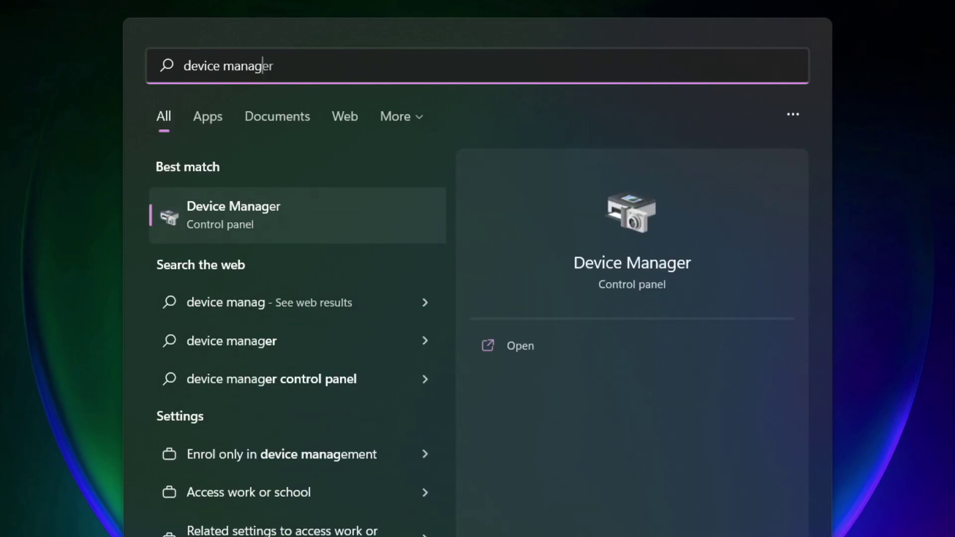
{"action": "type", "text": "er"}
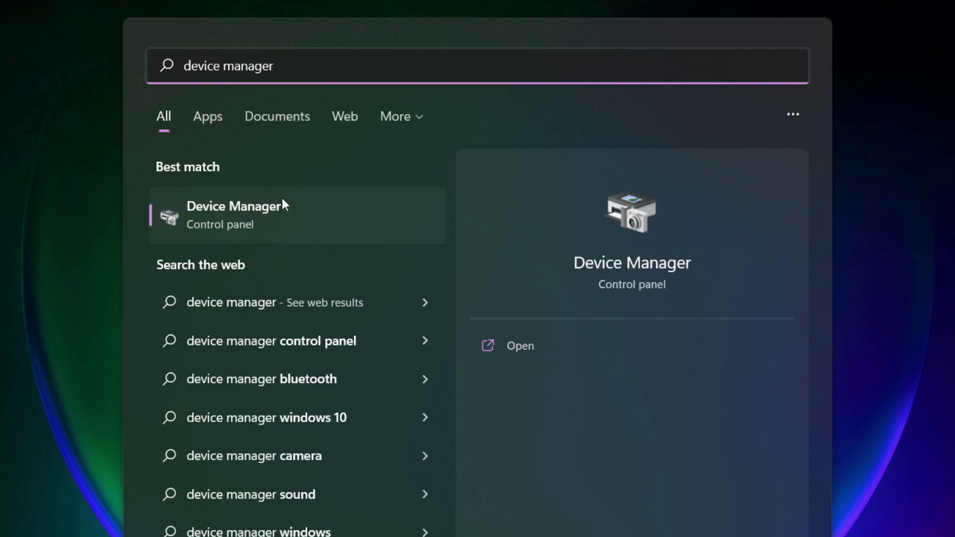
{"action": "left_click", "coordinate": [350, 218]}
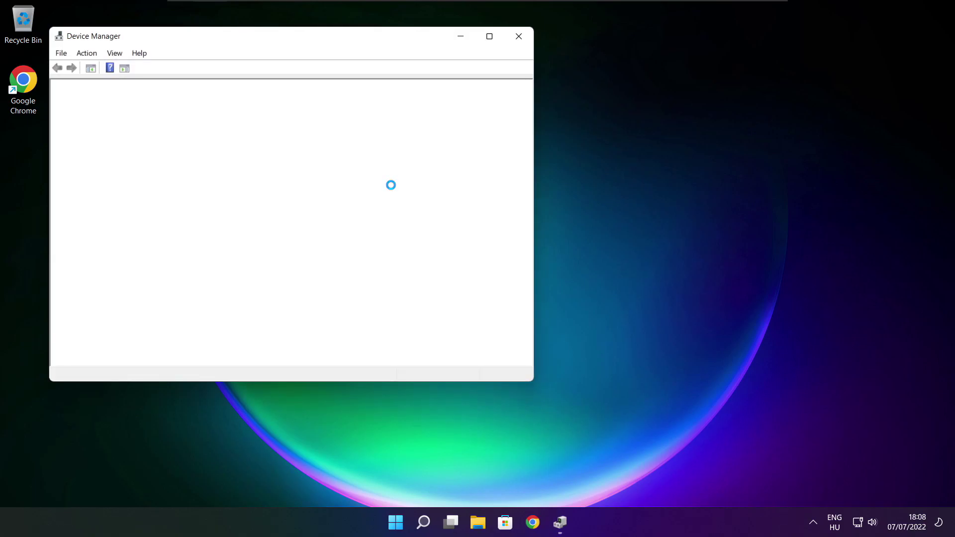
{"action": "left_click", "coordinate": [489, 38]}
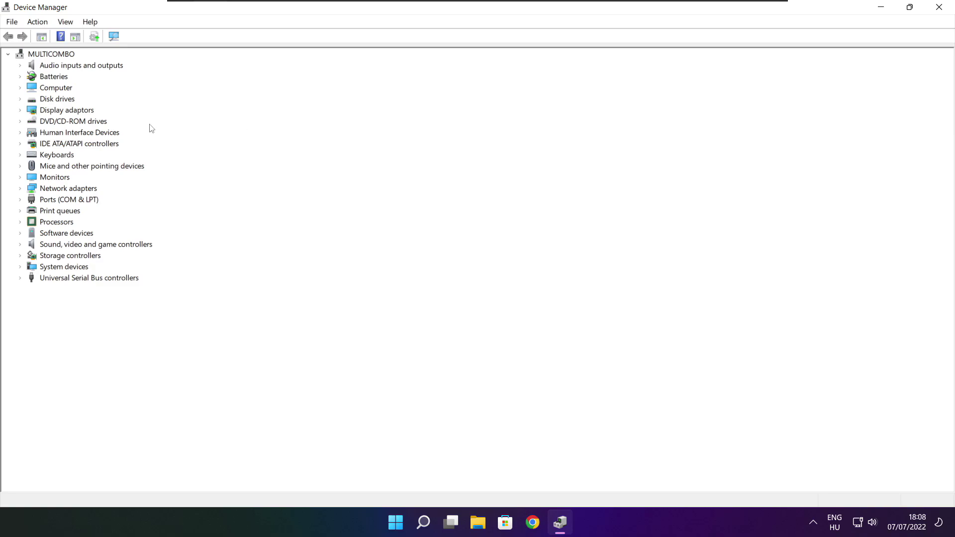
Run an automatic driver update search for the VMware SVGA 3D display adaptor and dismiss the wizard
{"action": "left_click", "coordinate": [26, 111]}
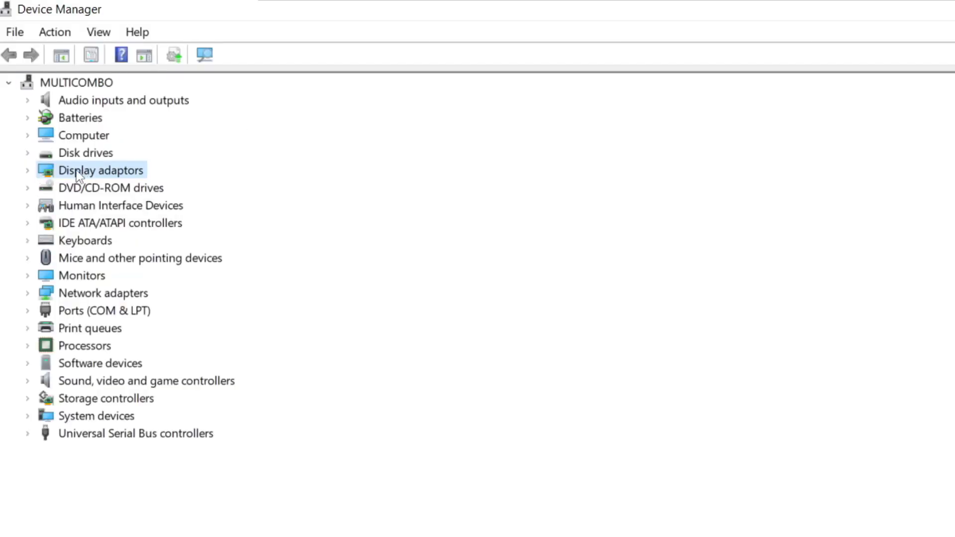
{"action": "left_click", "coordinate": [28, 171]}
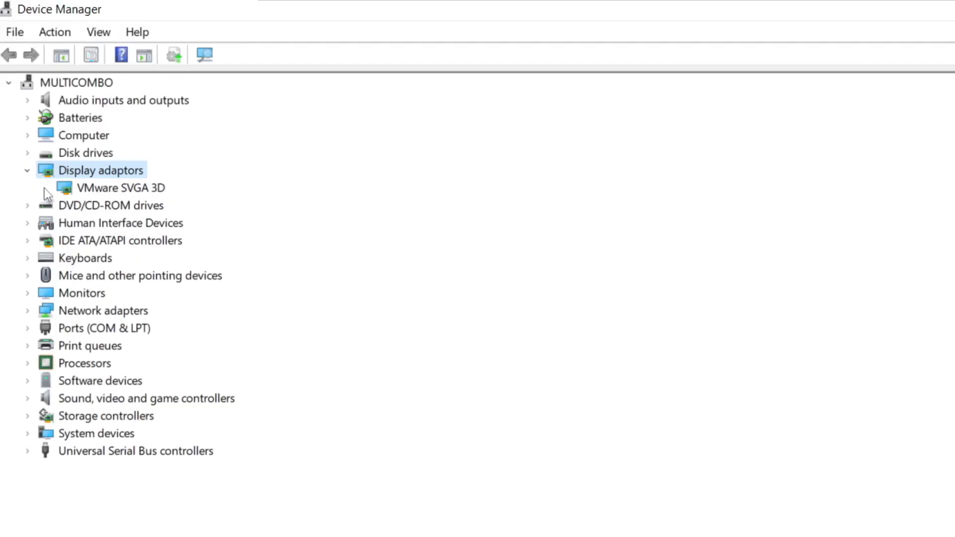
{"action": "left_click", "coordinate": [43, 188]}
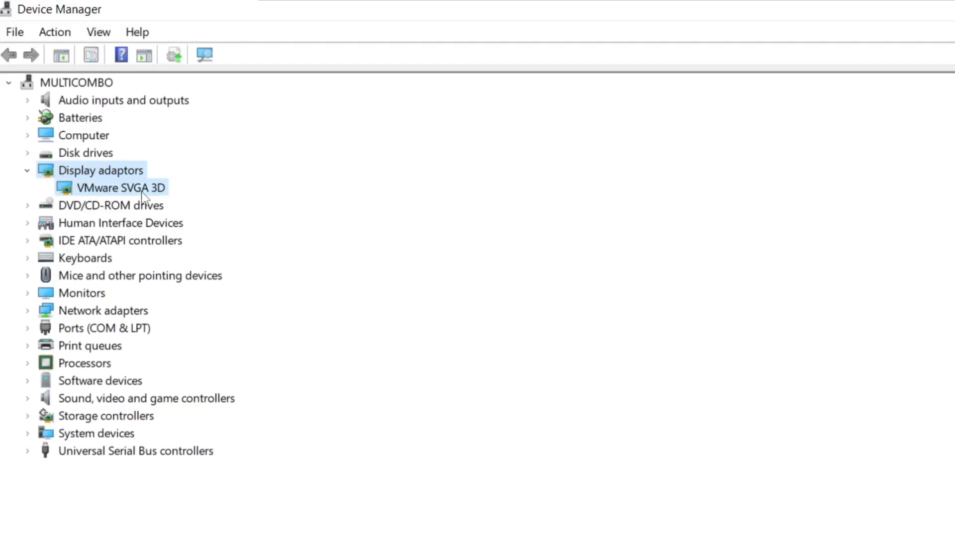
{"action": "right_click", "coordinate": [103, 192]}
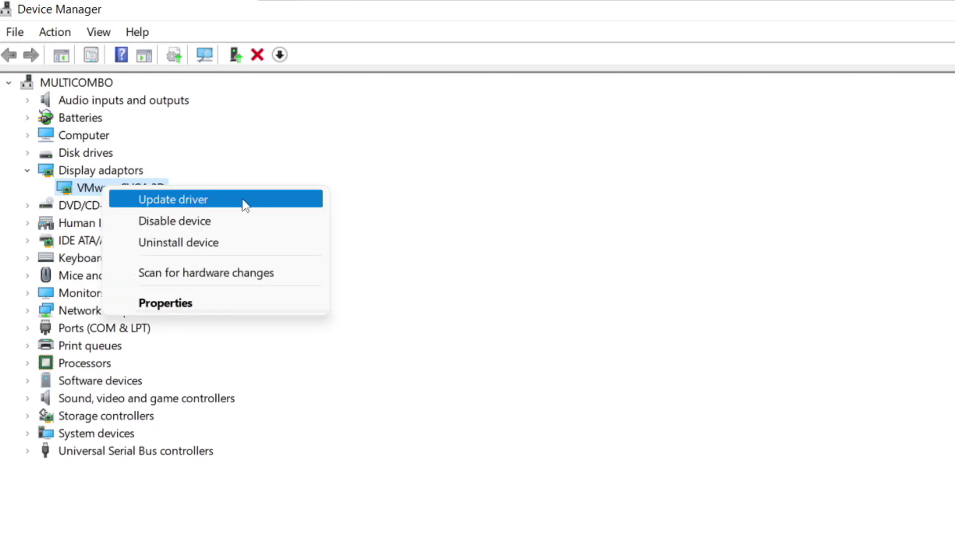
{"action": "left_click", "coordinate": [212, 201]}
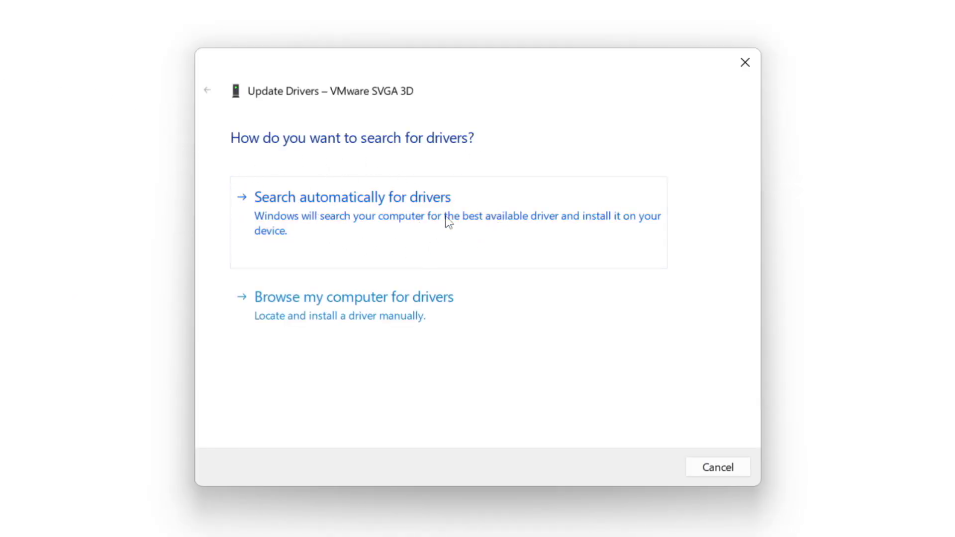
{"action": "left_click", "coordinate": [417, 220]}
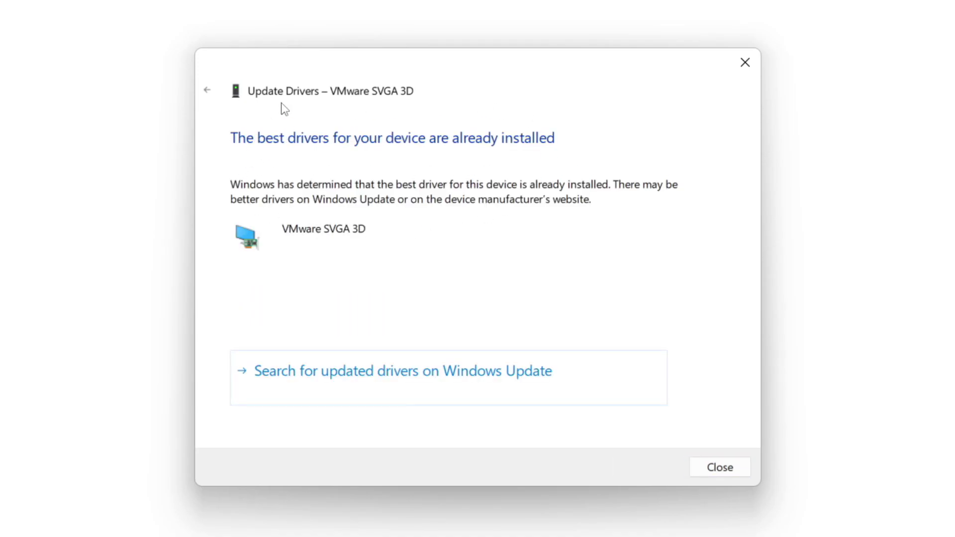
{"action": "left_click", "coordinate": [717, 470]}
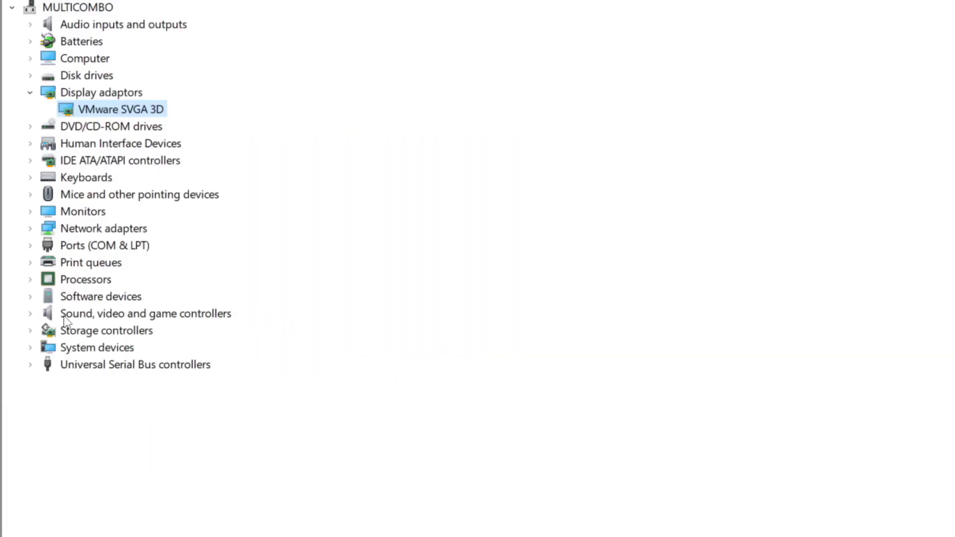
Run an automatic driver update search for the High Definition Audio Device, and close the wizard and Device Manager
{"action": "left_click", "coordinate": [63, 315]}
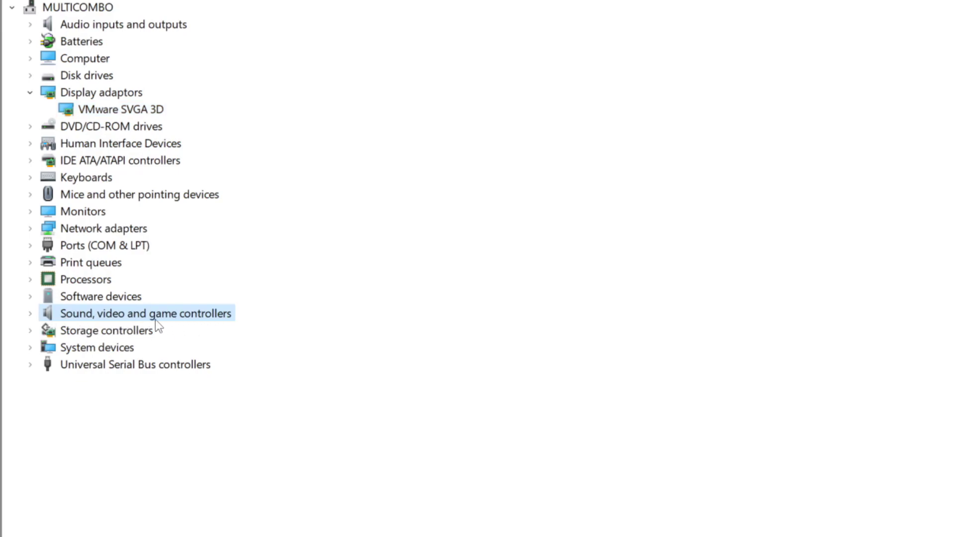
{"action": "left_click", "coordinate": [30, 314]}
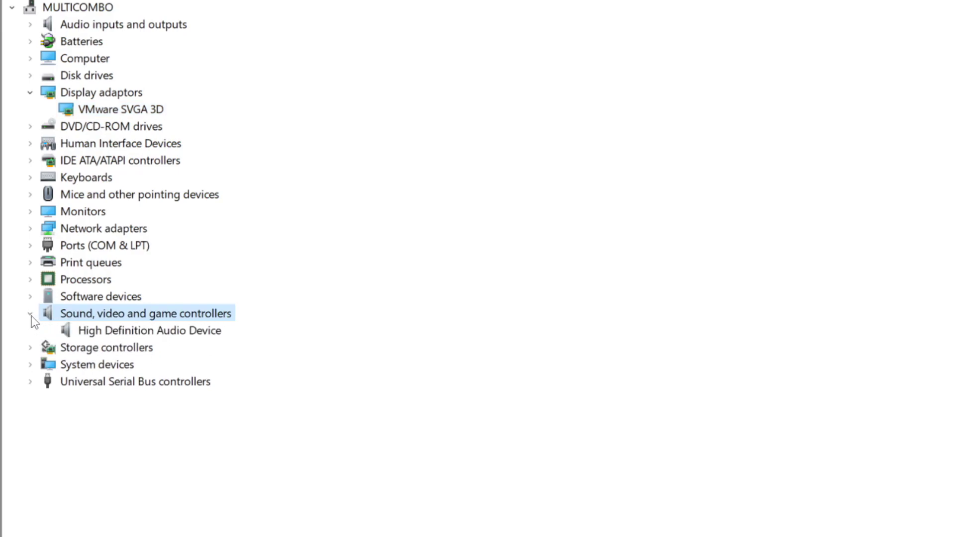
{"action": "left_click", "coordinate": [219, 331]}
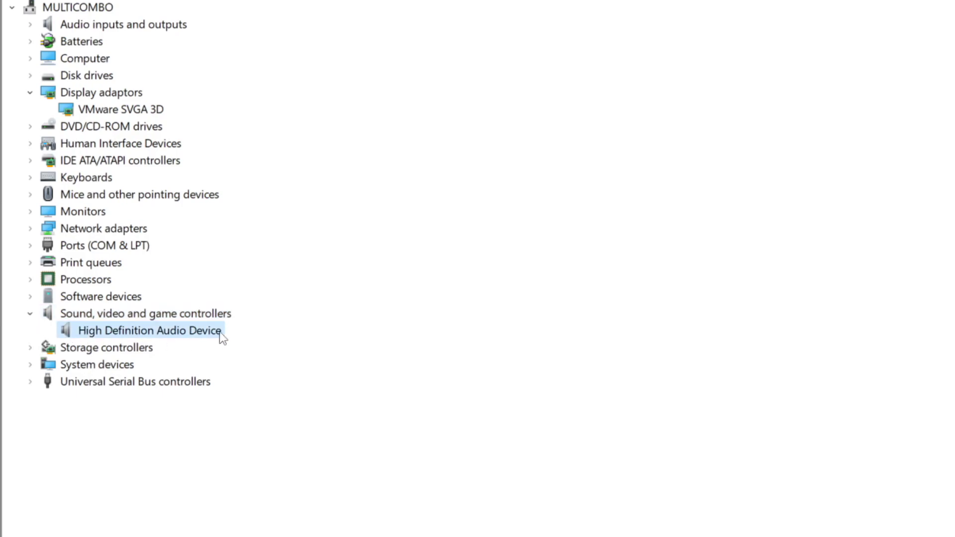
{"action": "right_click", "coordinate": [142, 336]}
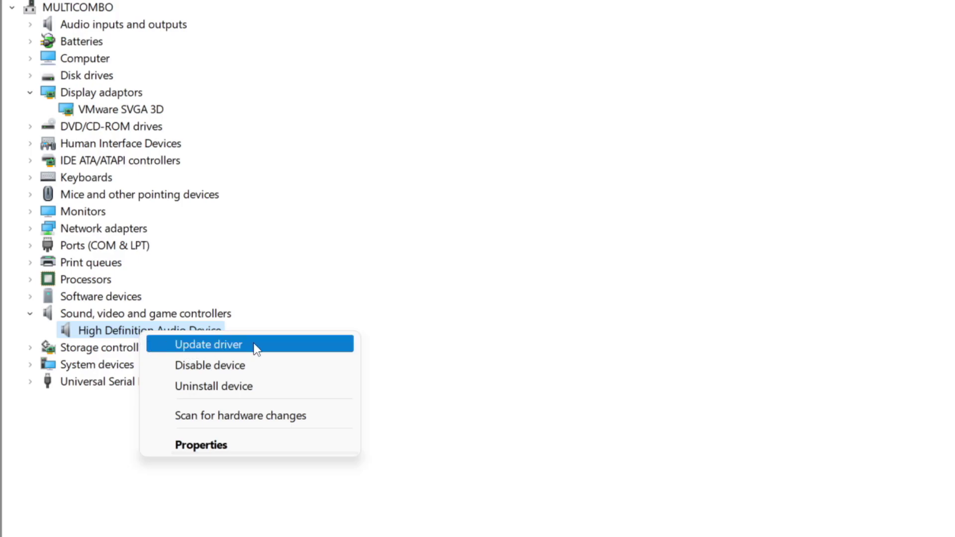
{"action": "left_click", "coordinate": [283, 352]}
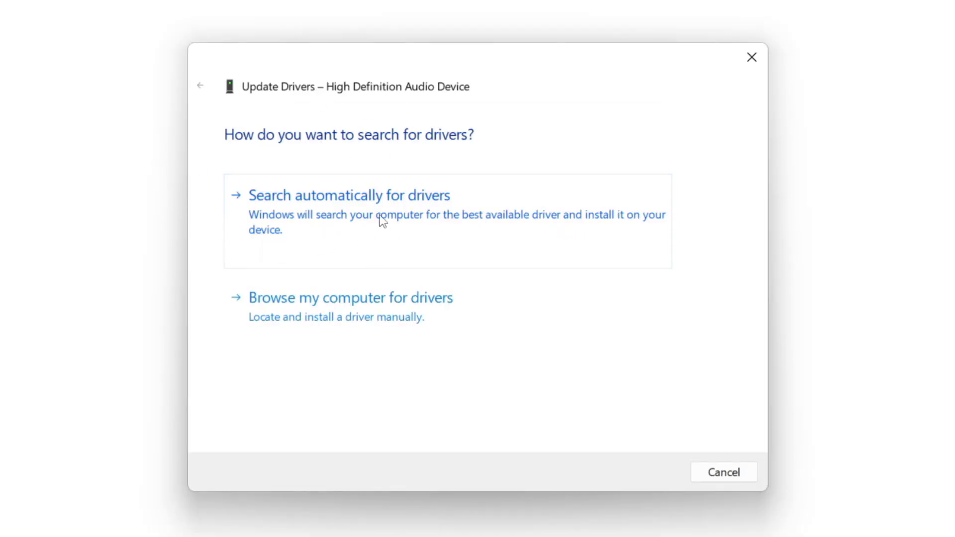
{"action": "left_click", "coordinate": [382, 220]}
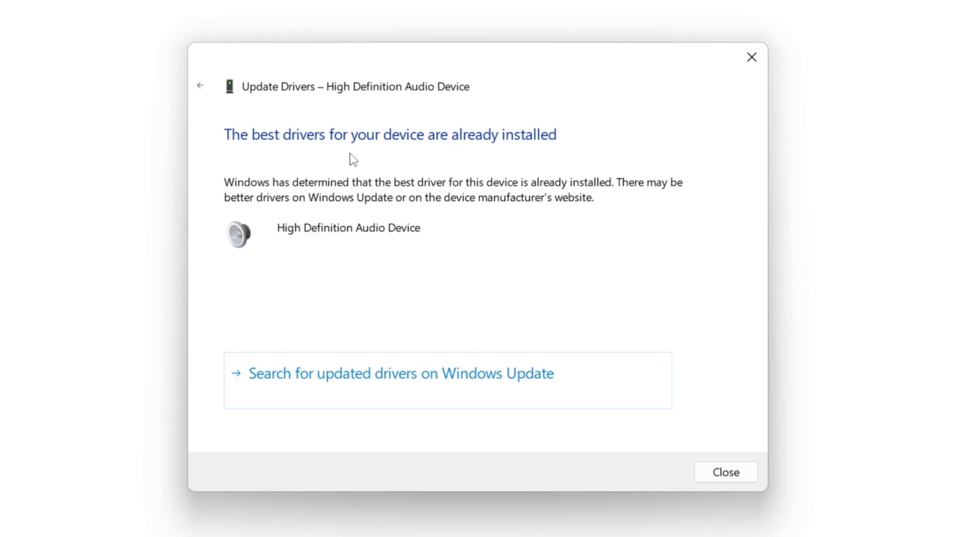
{"action": "left_click", "coordinate": [727, 472]}
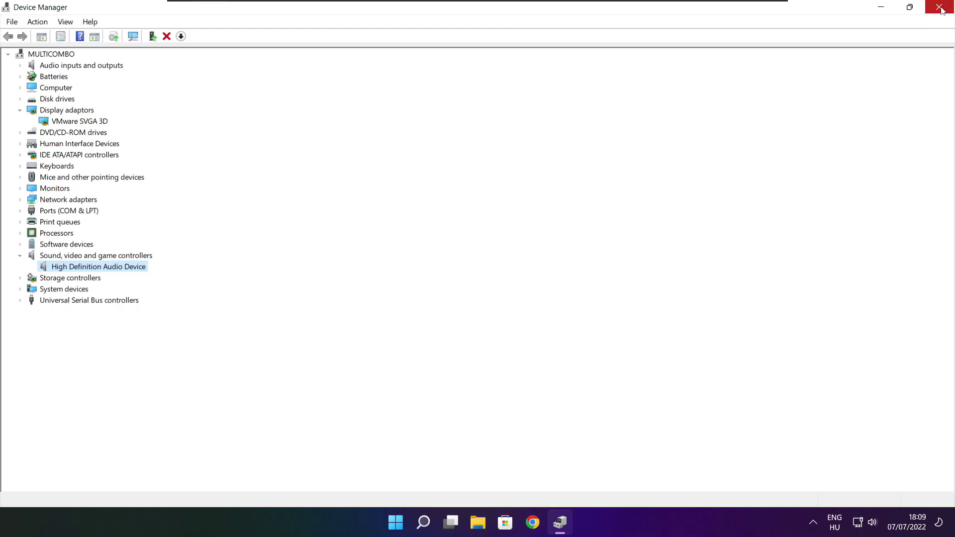
{"action": "left_click", "coordinate": [939, 7]}
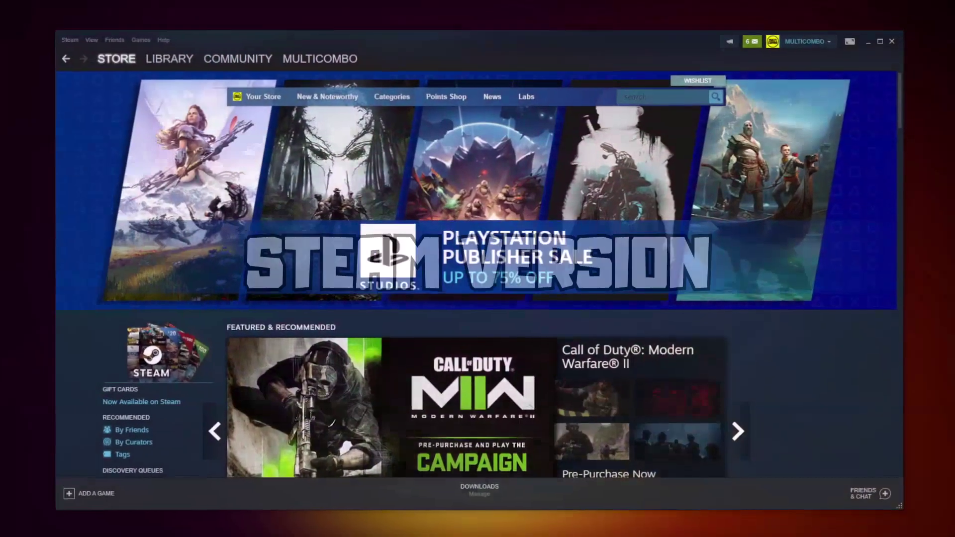
In the Steam library, verify the integrity of the local files of the not-working game listed under Favorites
{"action": "mouse_move", "coordinate": [167, 61]}
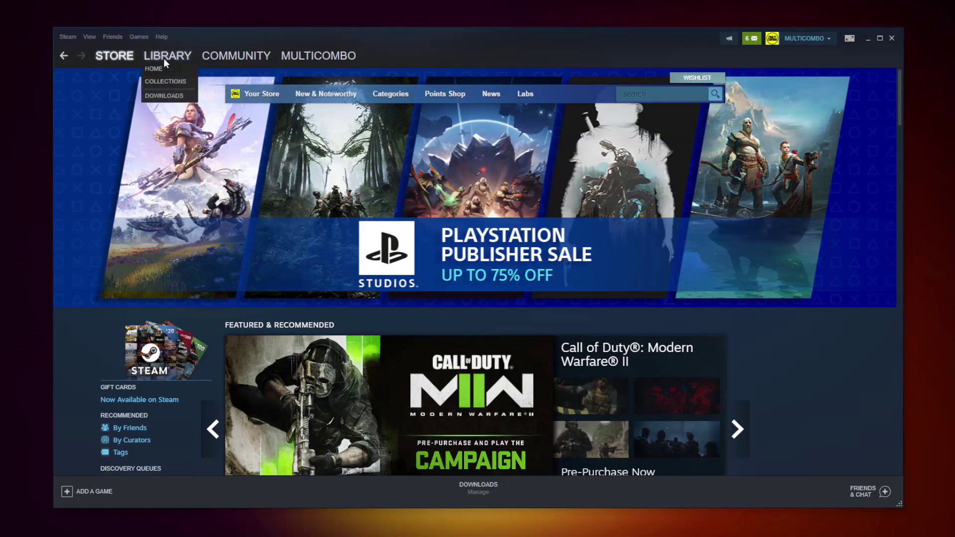
{"action": "left_click", "coordinate": [164, 57]}
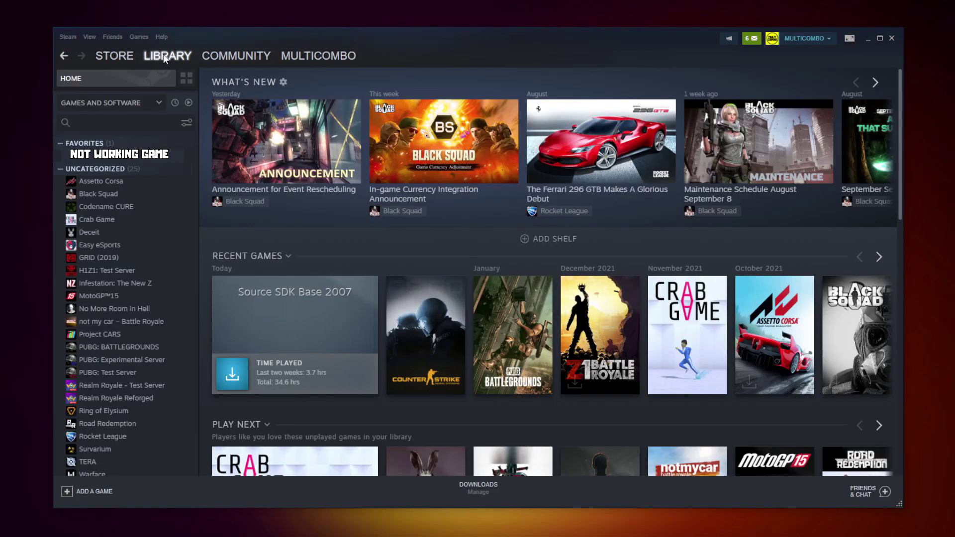
{"action": "right_click", "coordinate": [187, 162]}
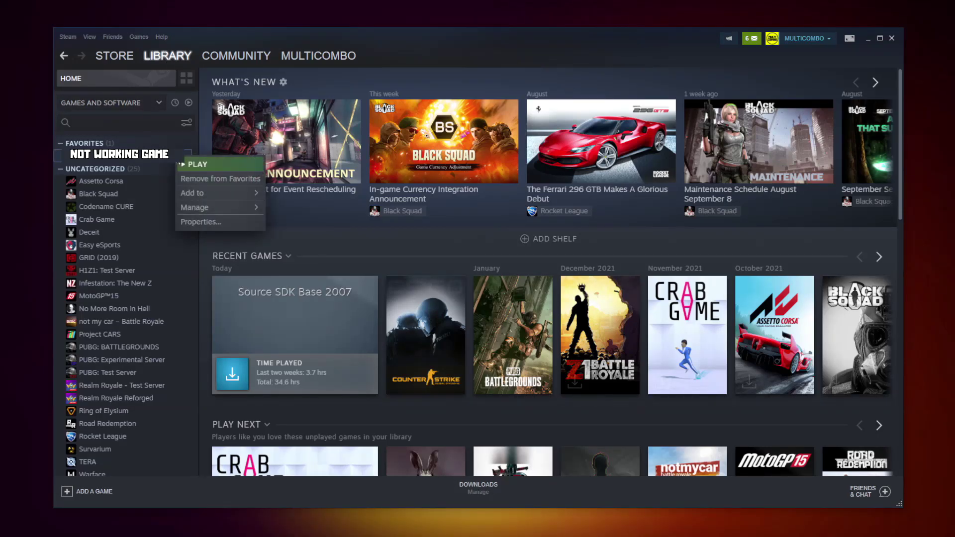
{"action": "left_click", "coordinate": [213, 221]}
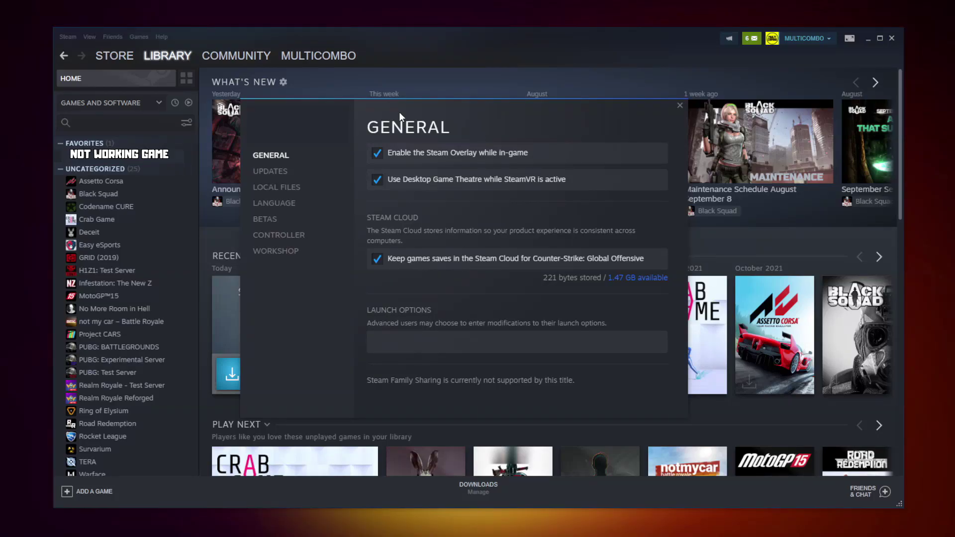
{"action": "left_click", "coordinate": [281, 191]}
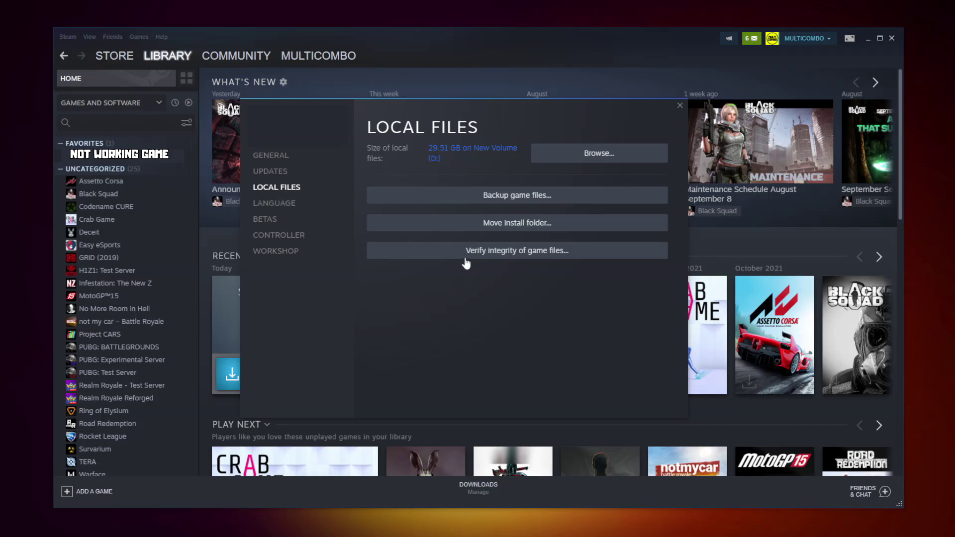
{"action": "left_click", "coordinate": [521, 251]}
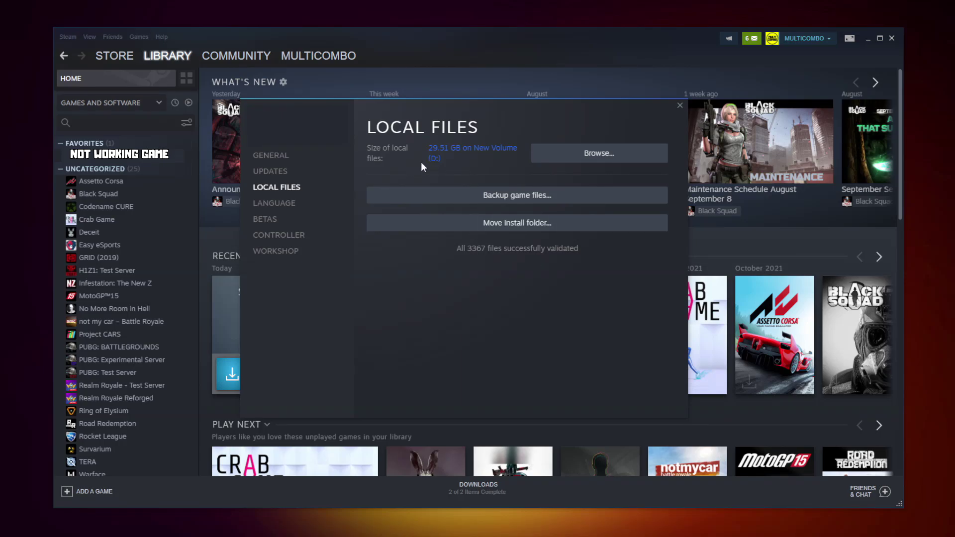
Browse to the game's install folder and open the properties of its game application file
{"action": "left_click", "coordinate": [608, 162]}
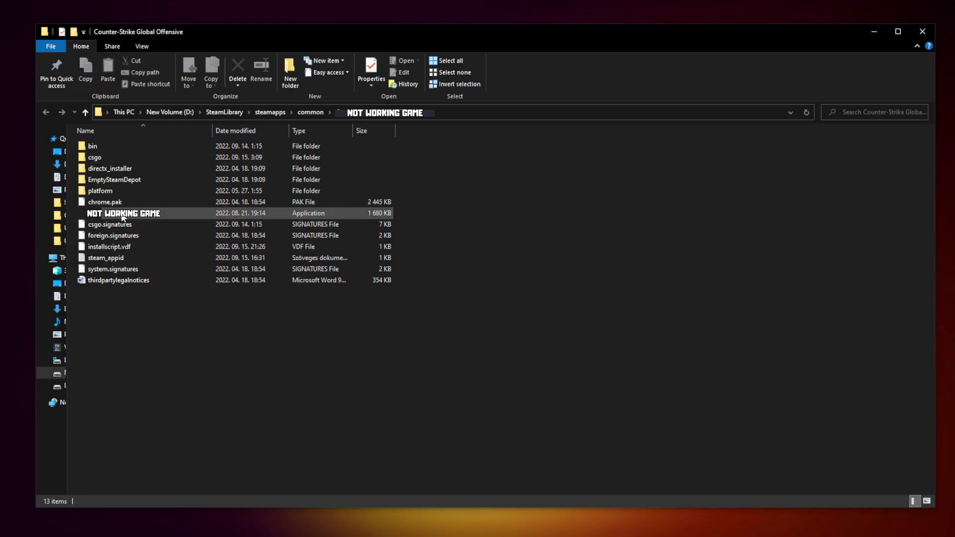
{"action": "left_click", "coordinate": [221, 217]}
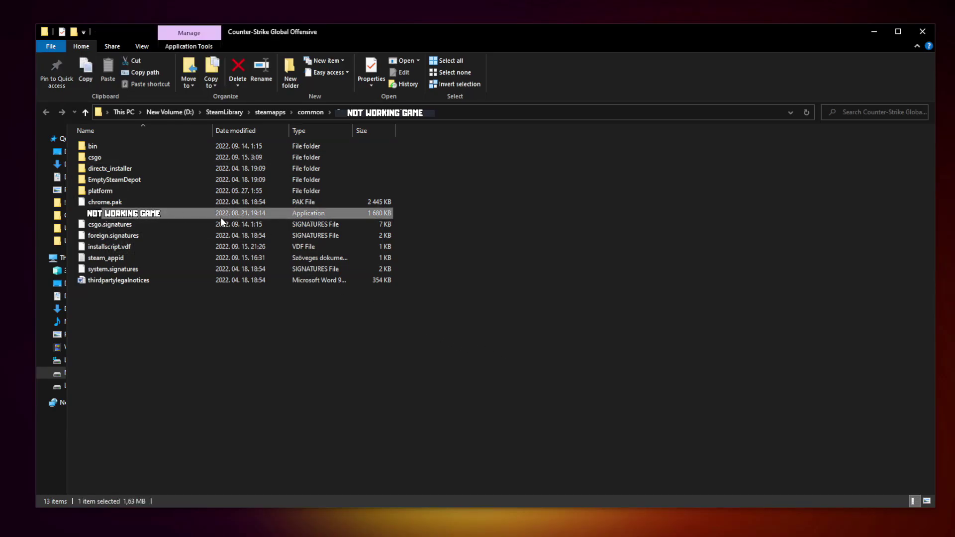
{"action": "right_click", "coordinate": [191, 214]}
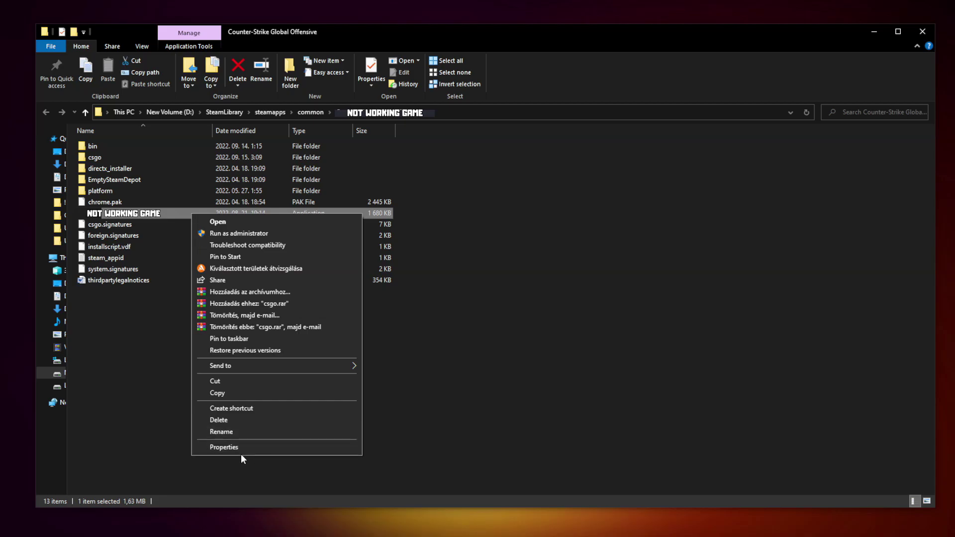
{"action": "left_click", "coordinate": [275, 445]}
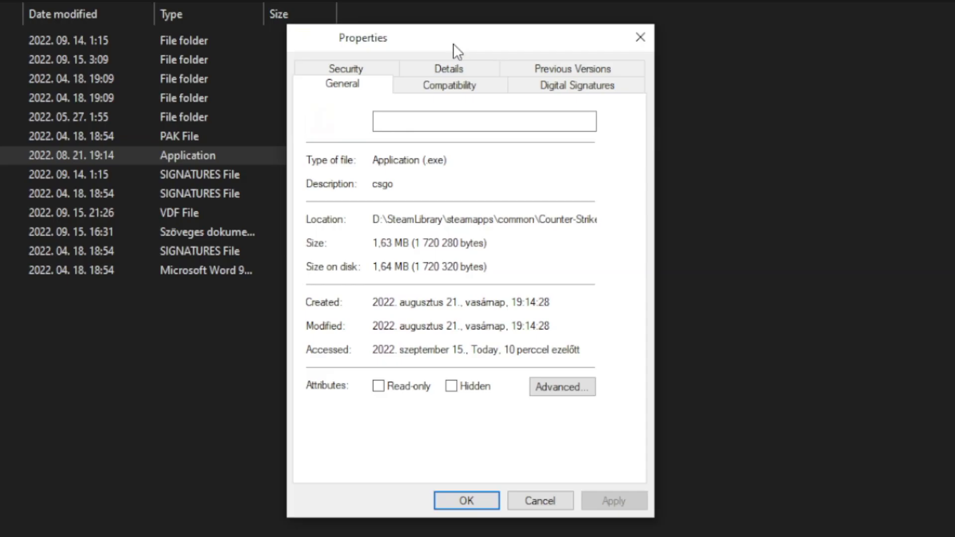
Set the game application to run in compatibility mode for Windows 8
{"action": "left_click", "coordinate": [462, 97]}
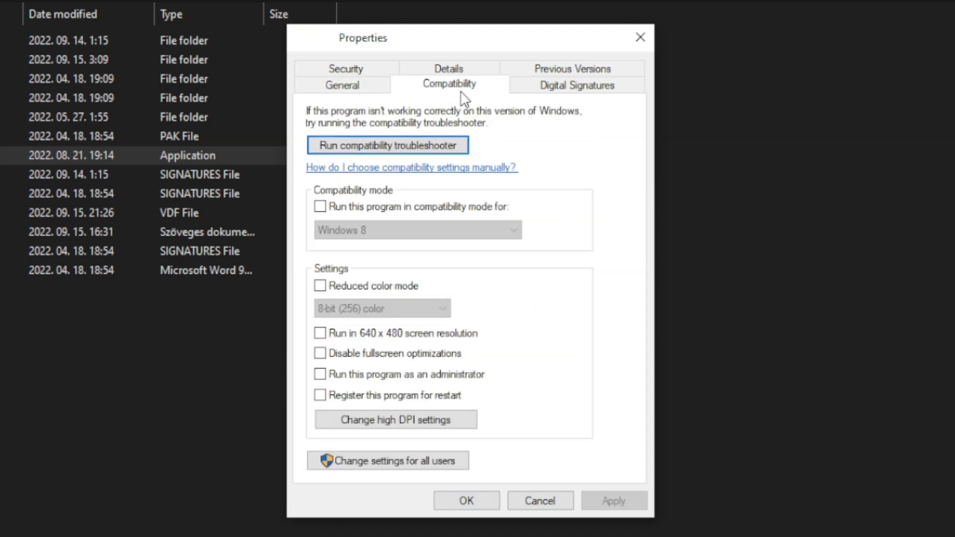
{"action": "left_click", "coordinate": [329, 208]}
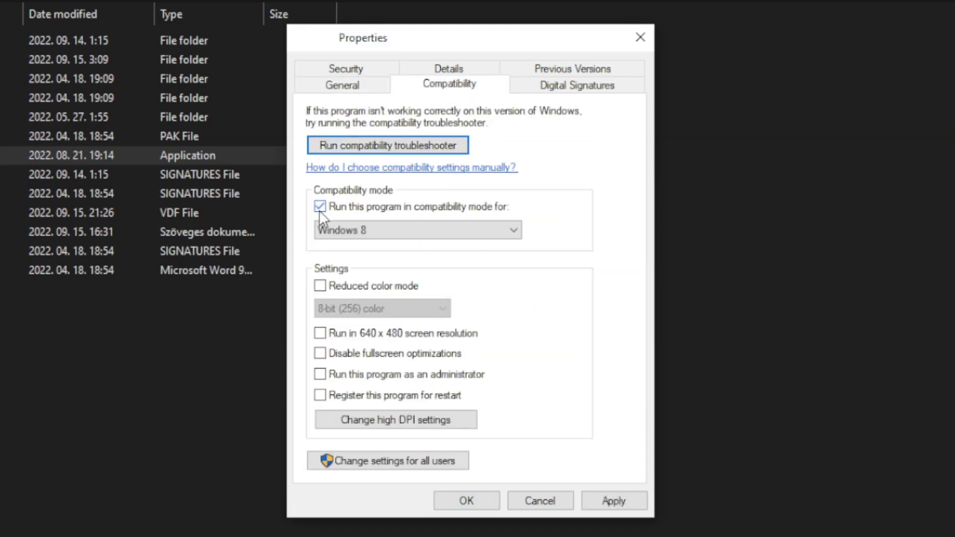
{"action": "left_click", "coordinate": [369, 224]}
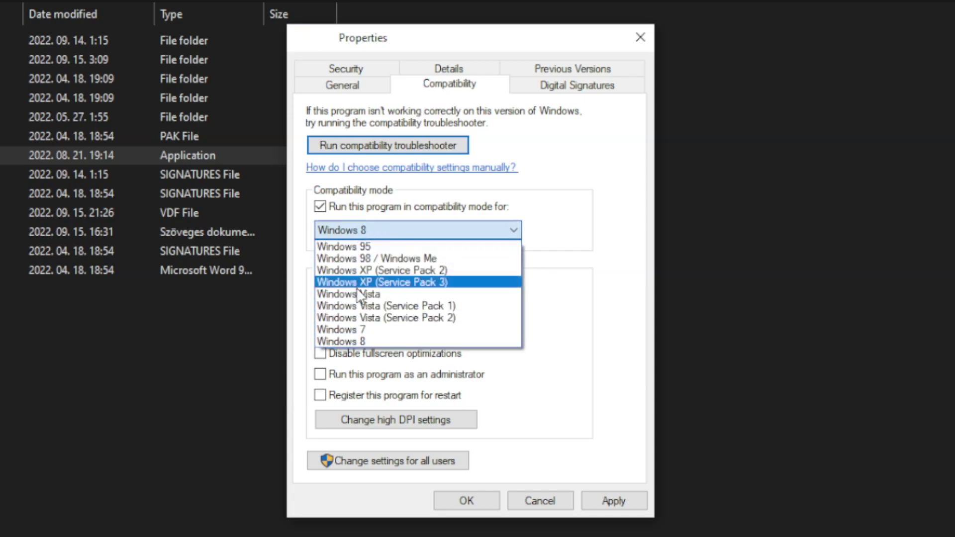
{"action": "left_click", "coordinate": [359, 342]}
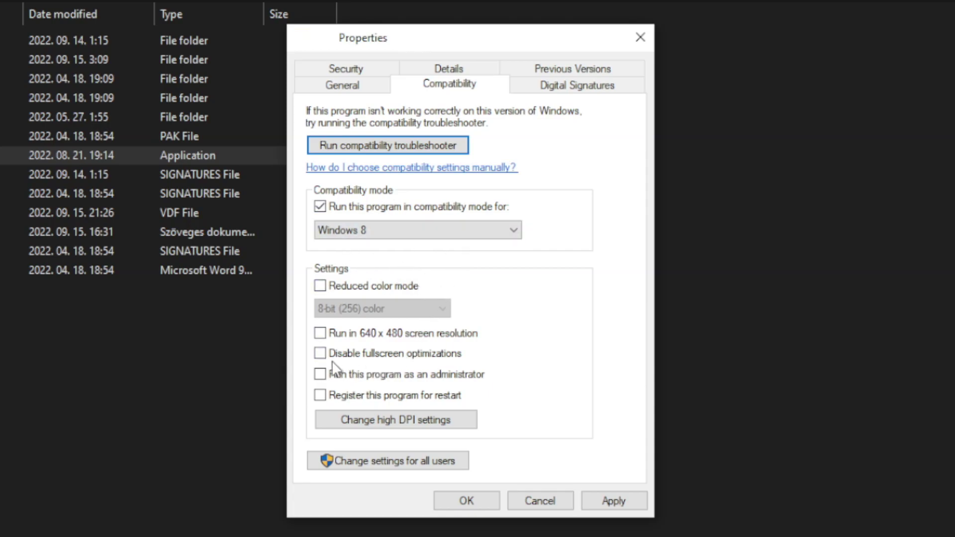
Disable fullscreen optimizations for the game application, set it to run as an administrator, and apply the properties
{"action": "left_click", "coordinate": [387, 357]}
{"action": "left_click", "coordinate": [461, 382]}
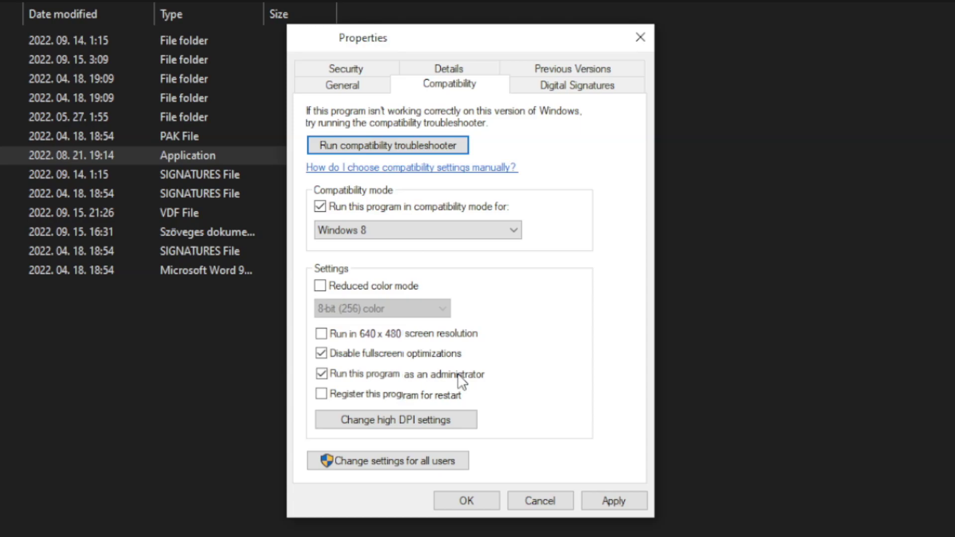
{"action": "left_click", "coordinate": [619, 500]}
{"action": "left_click", "coordinate": [466, 502]}
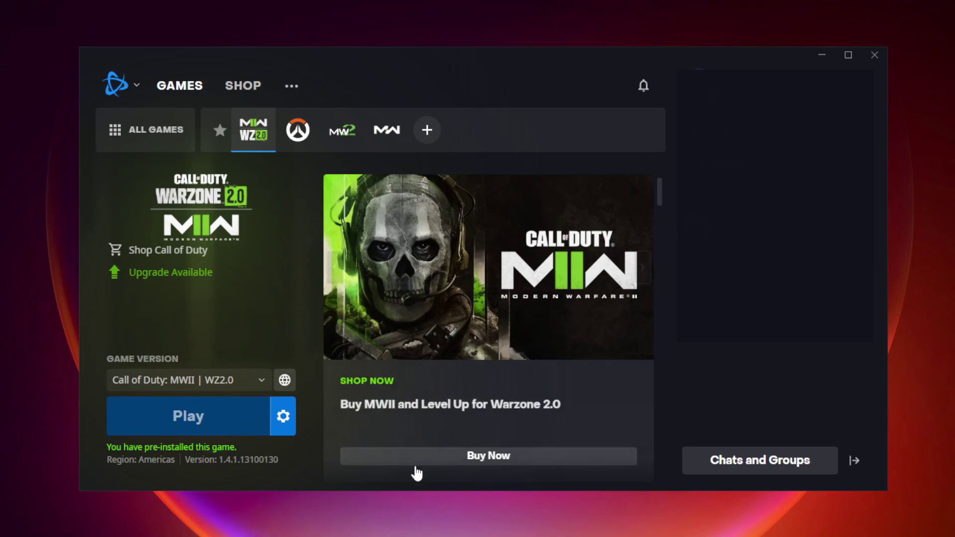
In Battle.net, start a Scan and Repair of the Call of Duty MWII | WZ2.0 installation
{"action": "left_click", "coordinate": [262, 138]}
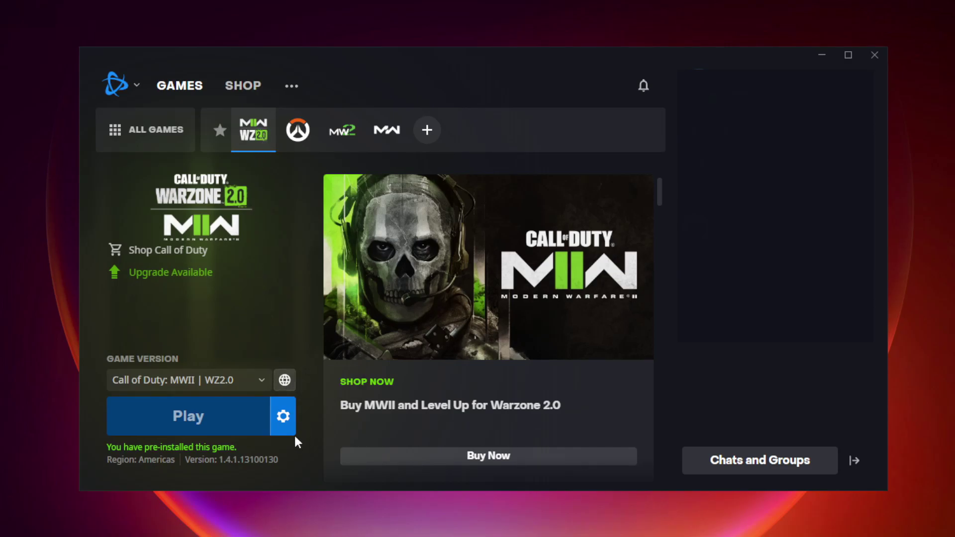
{"action": "left_click", "coordinate": [283, 416]}
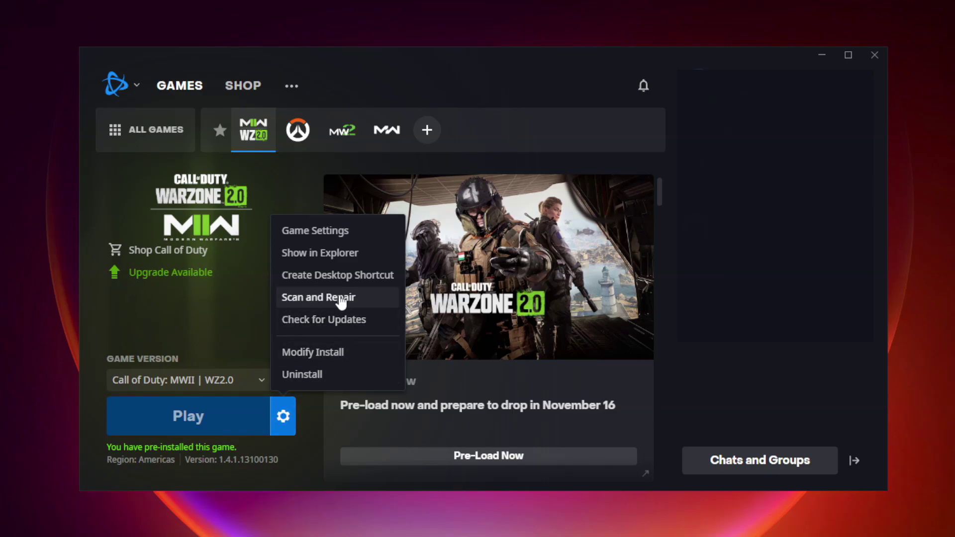
{"action": "left_click", "coordinate": [319, 297]}
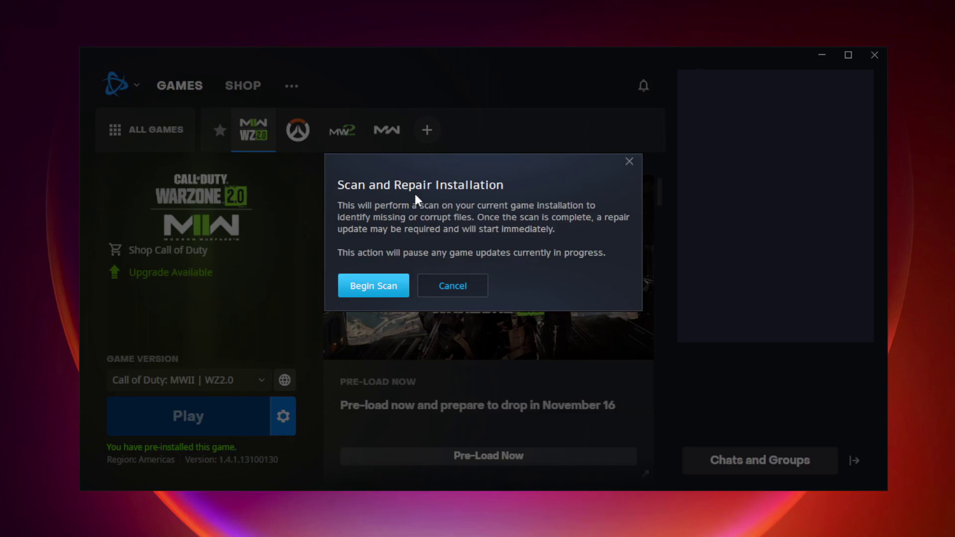
{"action": "left_click", "coordinate": [377, 288]}
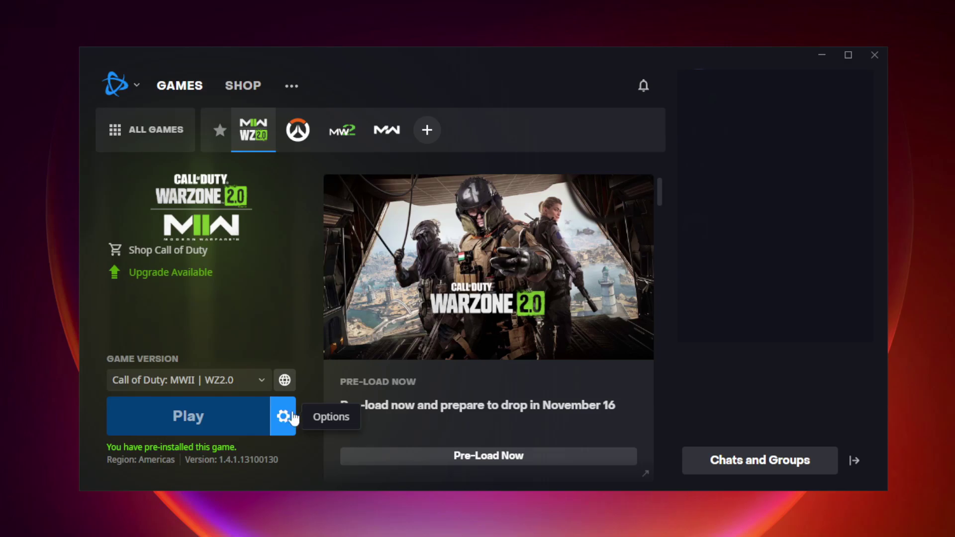
Show the Call of Duty install folder in Explorer and open the properties of the Call of Duty Launcher application
{"action": "left_click", "coordinate": [283, 418]}
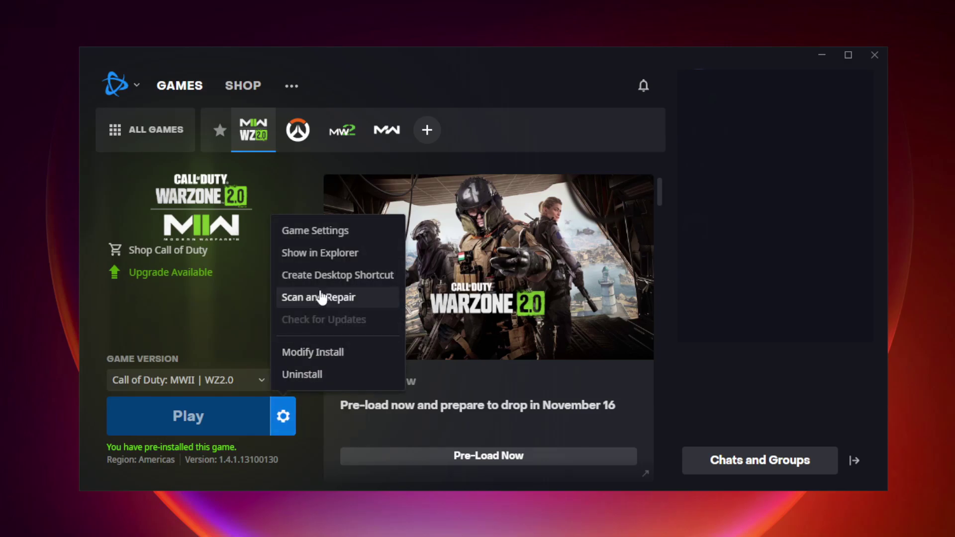
{"action": "left_click", "coordinate": [322, 254]}
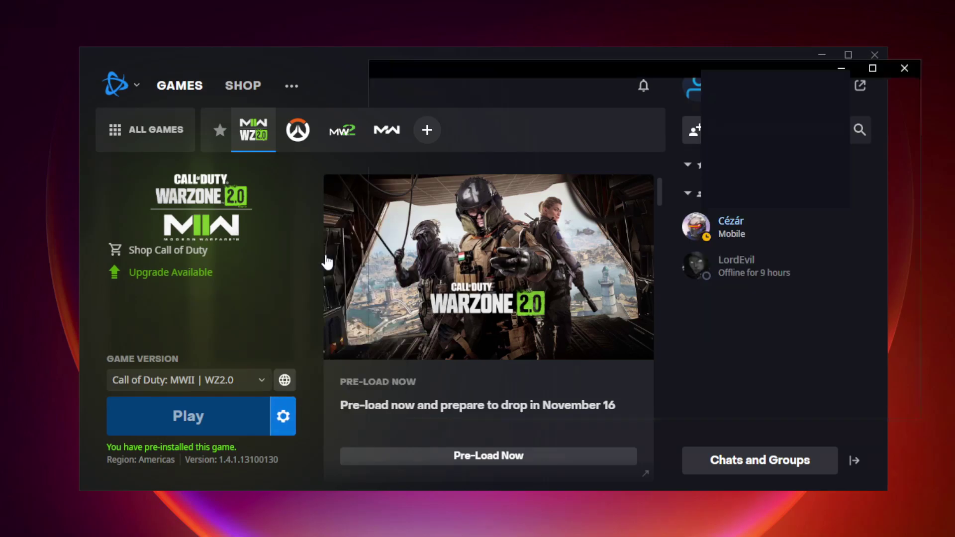
{"action": "left_click_drag", "start_coordinate": [602, 72], "coordinate": [414, 104]}
{"action": "left_click", "coordinate": [358, 259]}
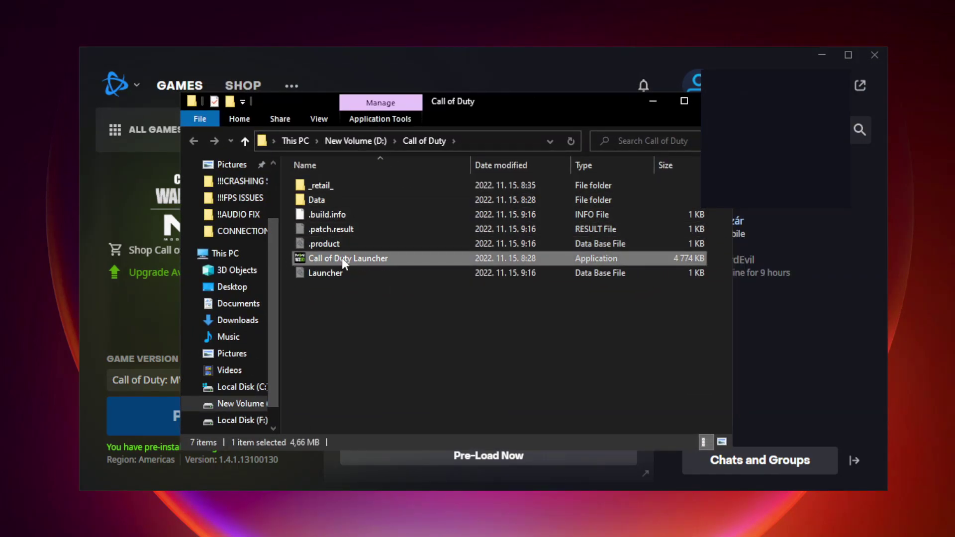
{"action": "right_click", "coordinate": [341, 257]}
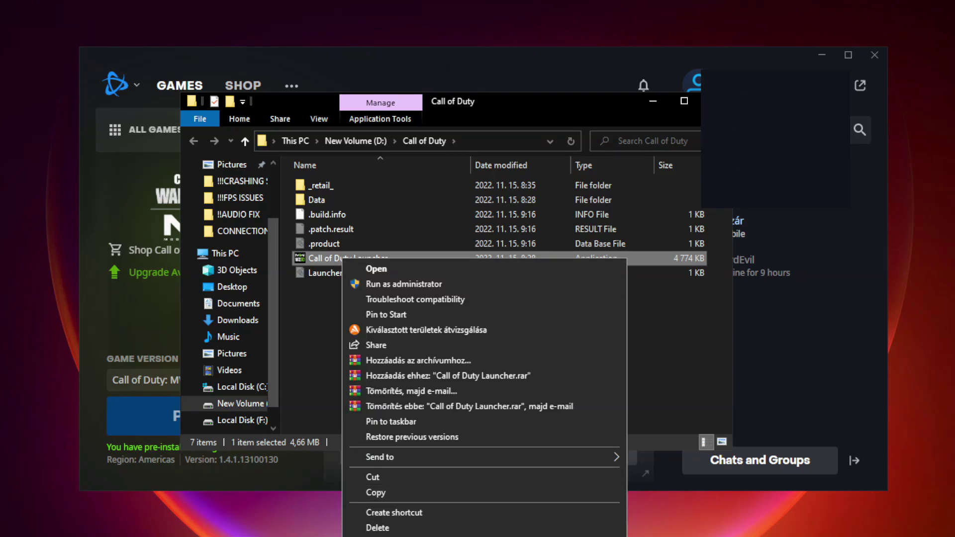
{"action": "left_click", "coordinate": [387, 536]}
{"action": "left_click_drag", "start_coordinate": [466, 264], "coordinate": [453, 112]}
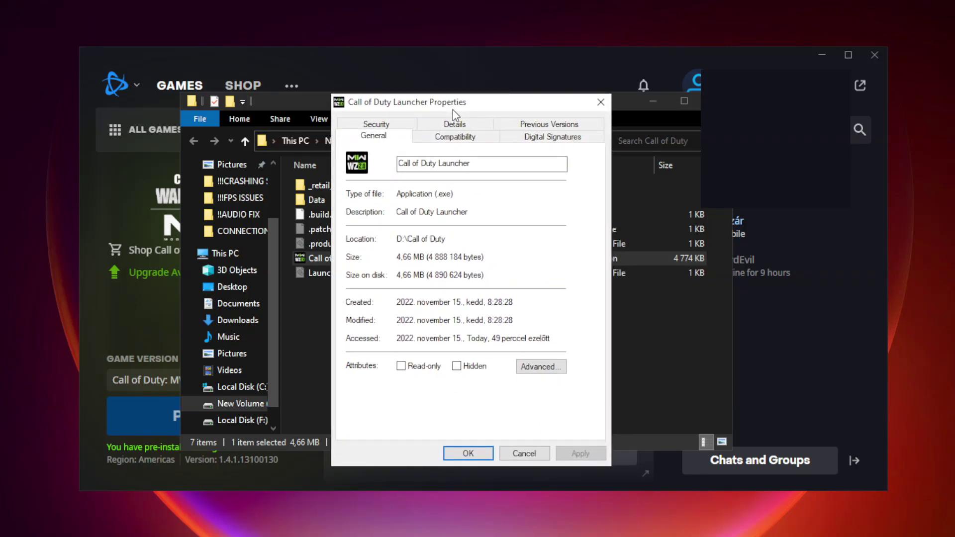
Set Call of Duty Launcher to disable fullscreen optimizations and run as an administrator, and apply the compatibility settings
{"action": "left_click", "coordinate": [451, 143]}
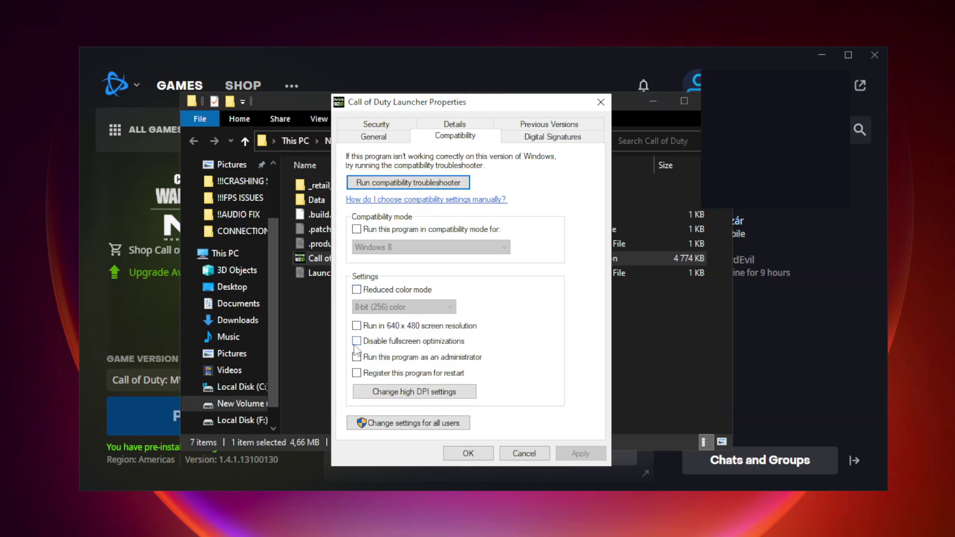
{"action": "left_click", "coordinate": [374, 343]}
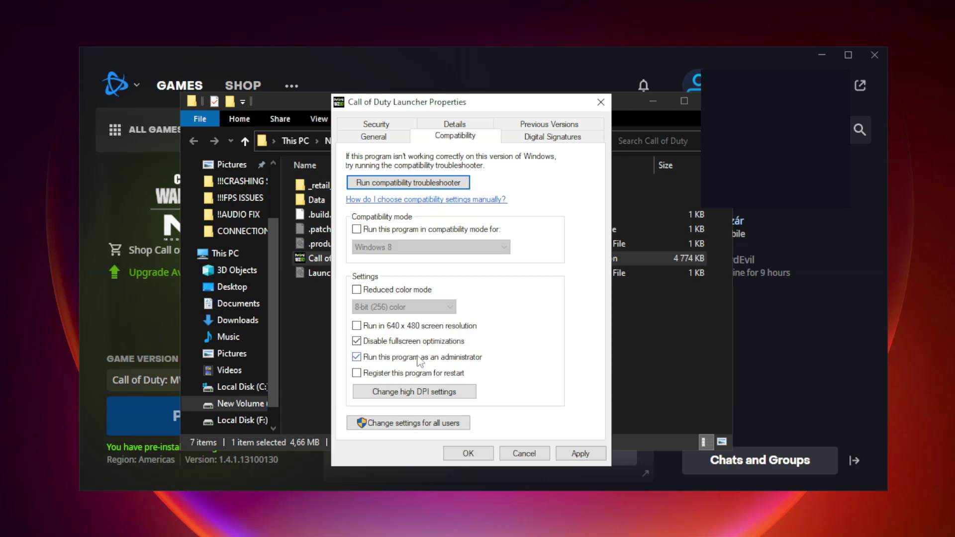
{"action": "left_click", "coordinate": [582, 454]}
{"action": "left_click", "coordinate": [461, 457]}
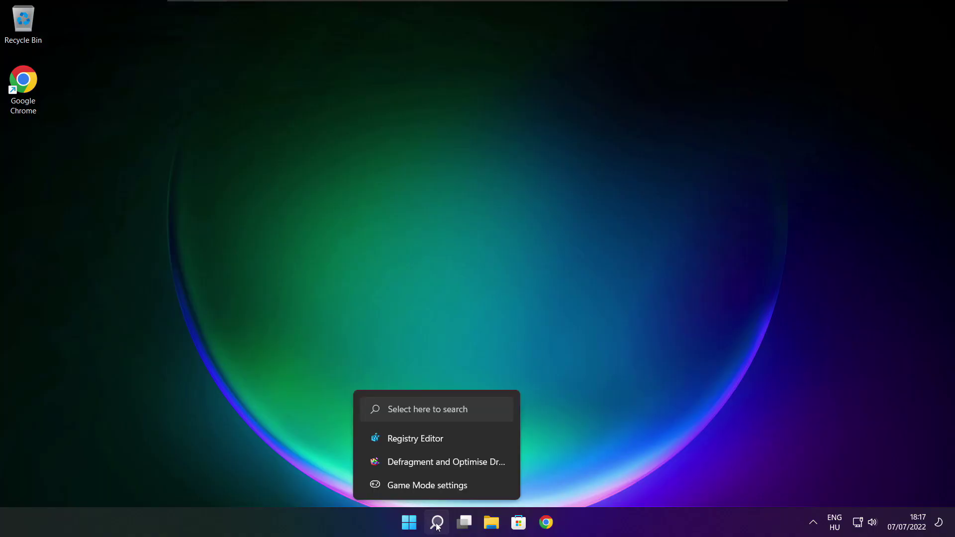
Search Windows for "updates", run a Windows Update check, and close Settings
{"action": "left_click", "coordinate": [437, 522]}
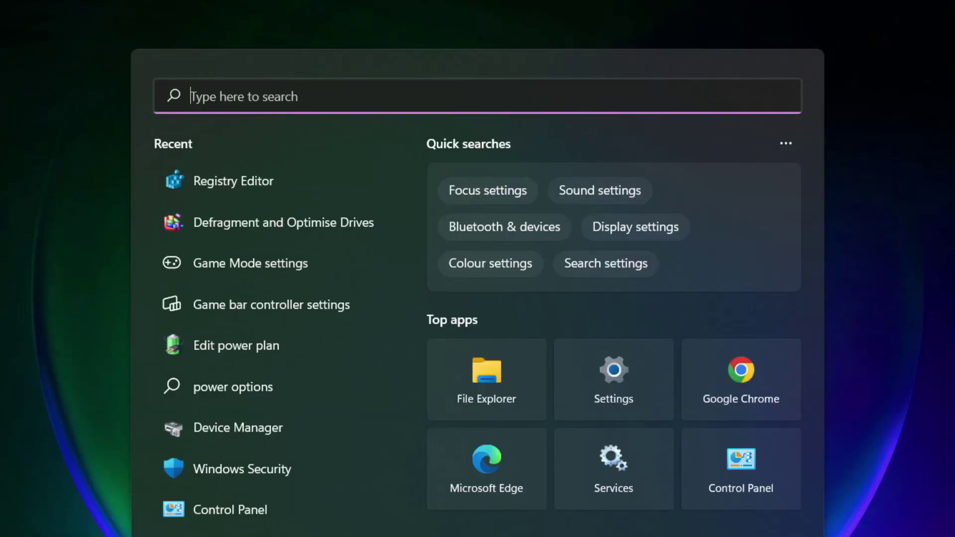
{"action": "type", "text": "updates"}
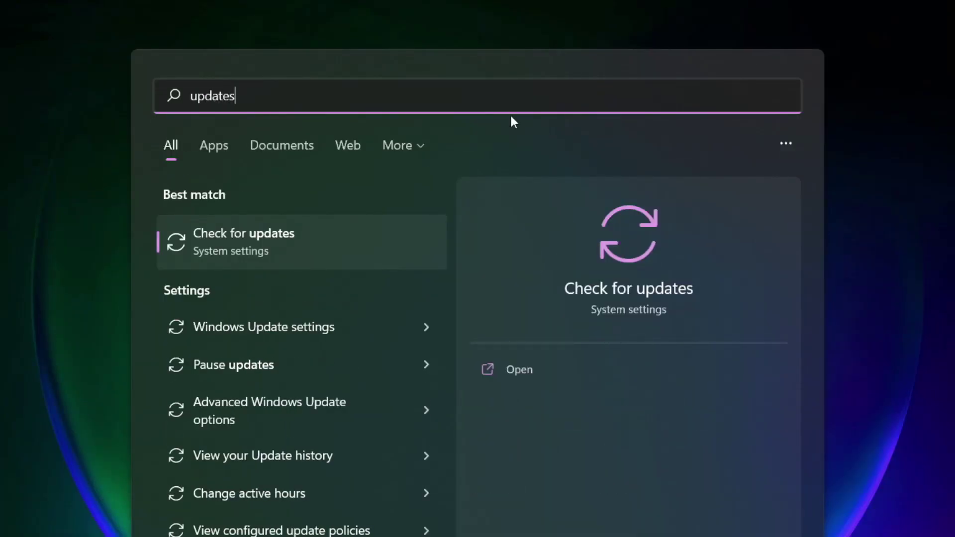
{"action": "left_click", "coordinate": [291, 249]}
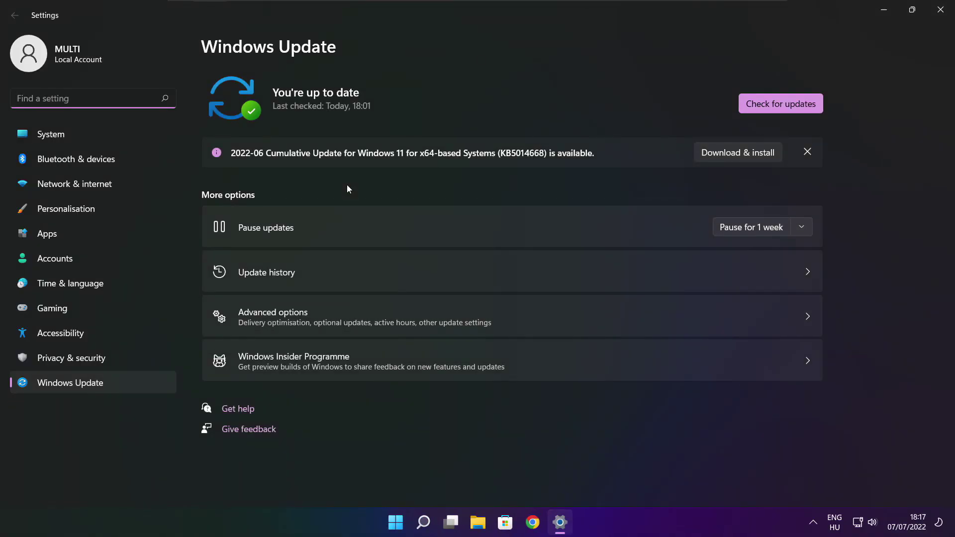
{"action": "left_click", "coordinate": [781, 103]}
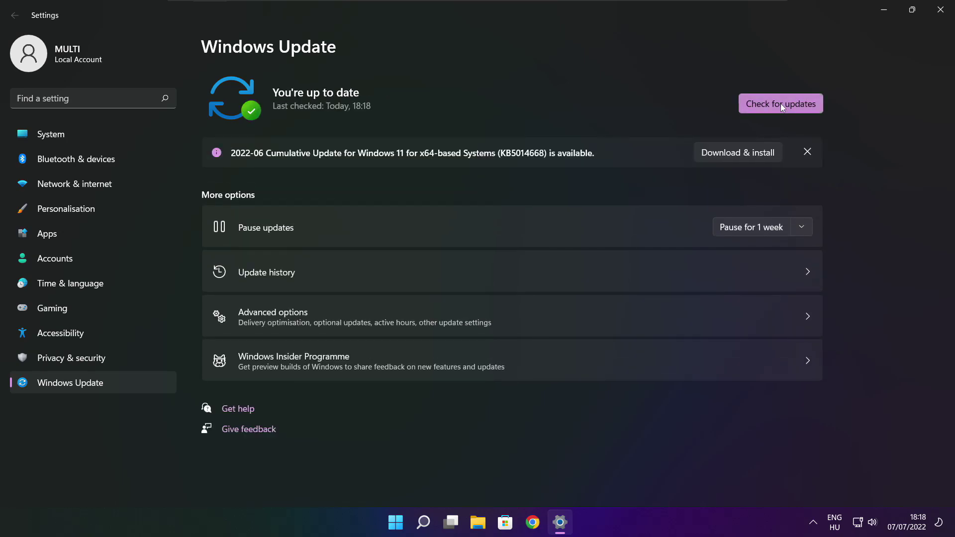
{"action": "left_click", "coordinate": [940, 11]}
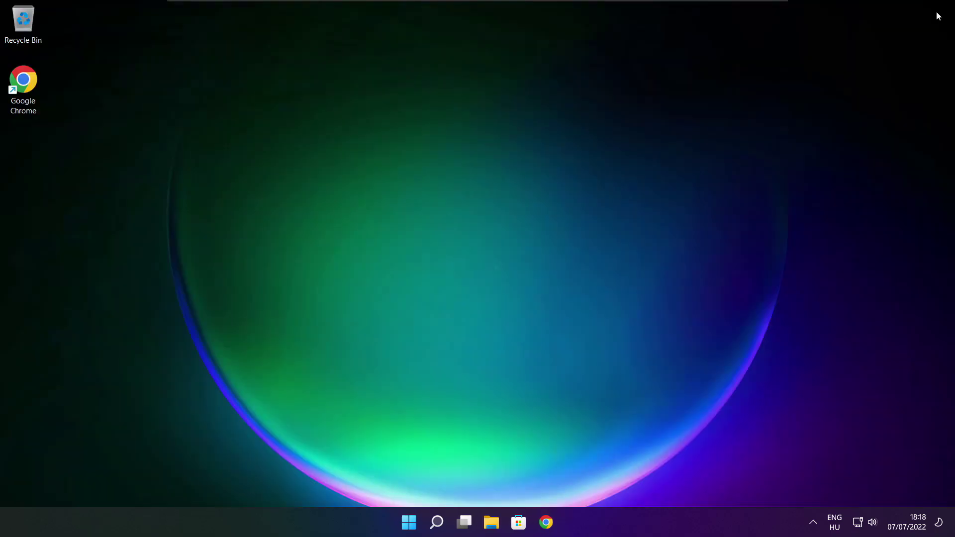
In Chrome, download the English DirectX End-User Runtime Web Installer from microsoft.com/en-us/download/details.aspx?id=35
{"action": "left_click", "coordinate": [547, 524]}
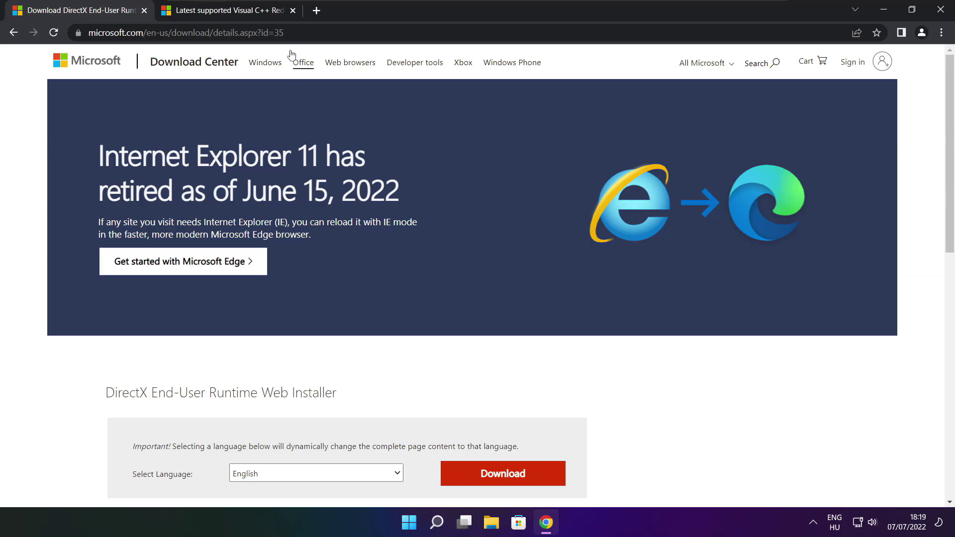
{"action": "key", "text": "ctrl+l"}
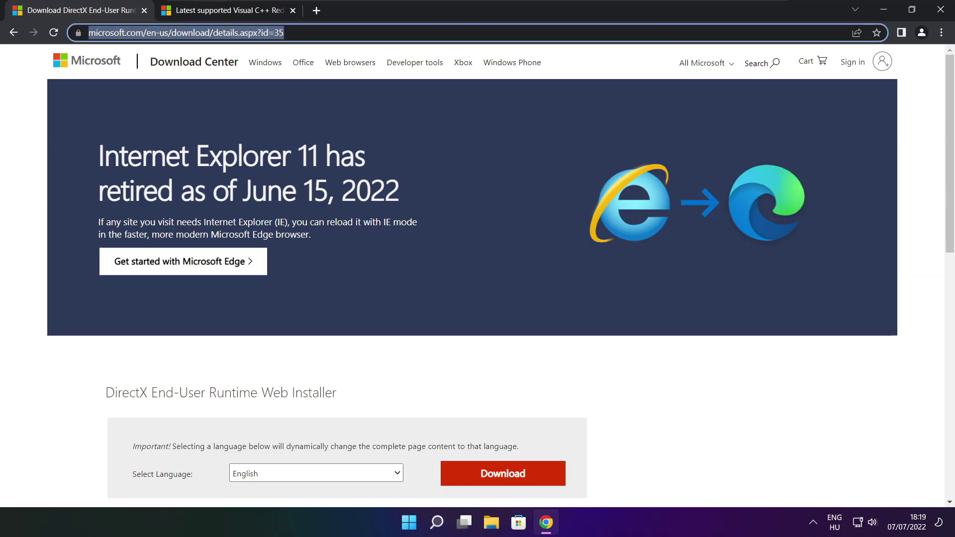
{"action": "key", "text": "End"}
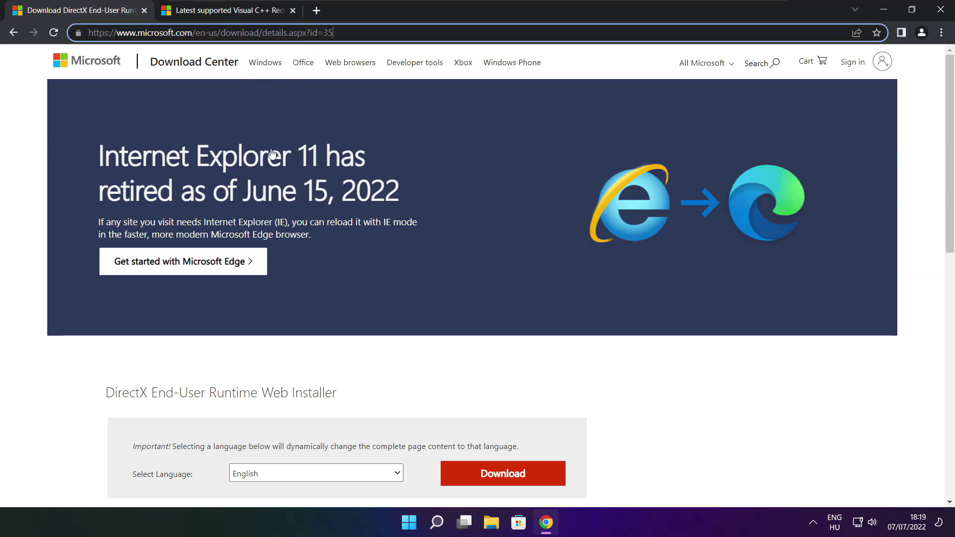
{"action": "left_click", "coordinate": [343, 359]}
{"action": "left_click_drag", "start_coordinate": [947, 149], "coordinate": [947, 230]}
{"action": "left_click_drag", "start_coordinate": [354, 208], "coordinate": [85, 211]}
{"action": "left_click", "coordinate": [406, 212]}
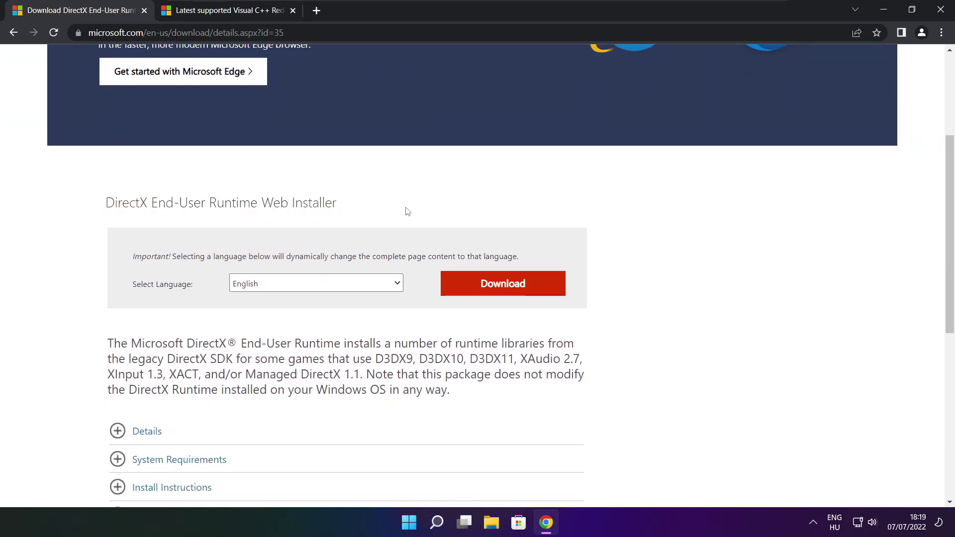
{"action": "left_click", "coordinate": [507, 287]}
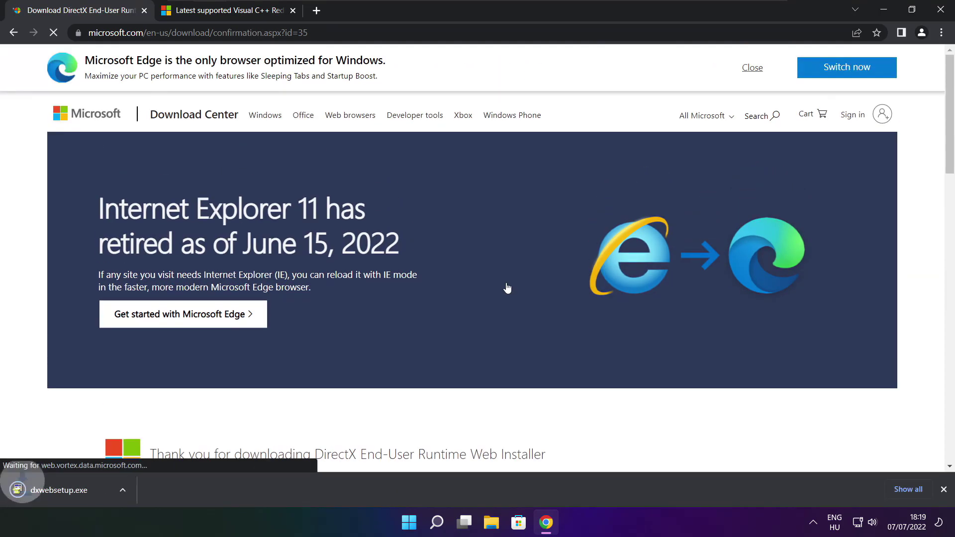
Run dxwebsetup.exe, accept the agreement, install the DirectX runtime components without the Bing Bar, and close the DirectX download page
{"action": "left_click", "coordinate": [89, 491]}
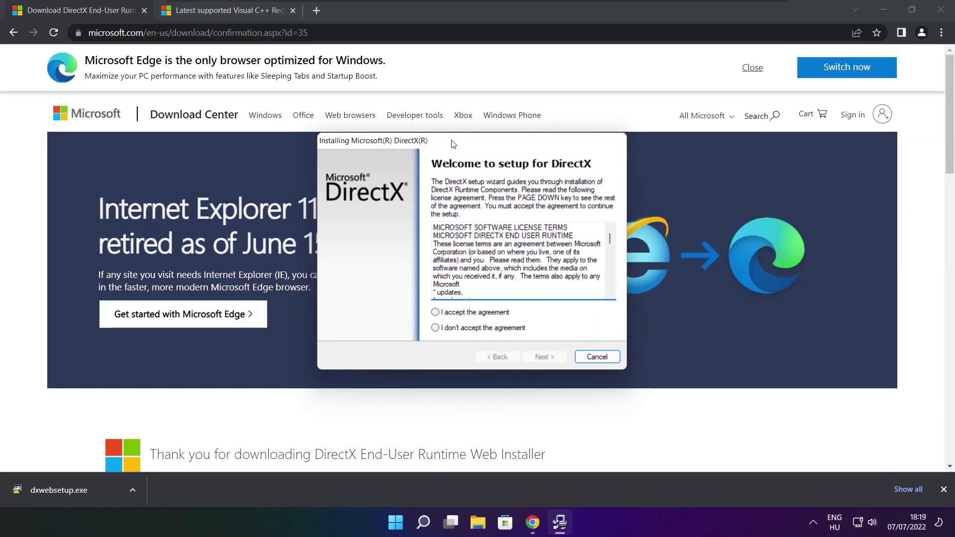
{"action": "left_click_drag", "start_coordinate": [613, 240], "coordinate": [612, 294]}
{"action": "left_click", "coordinate": [438, 312]}
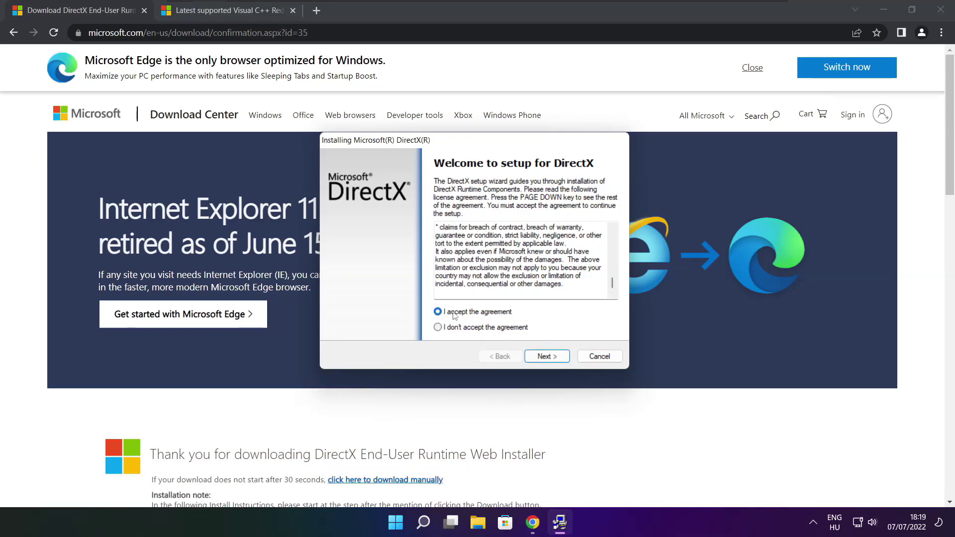
{"action": "left_click", "coordinate": [547, 356]}
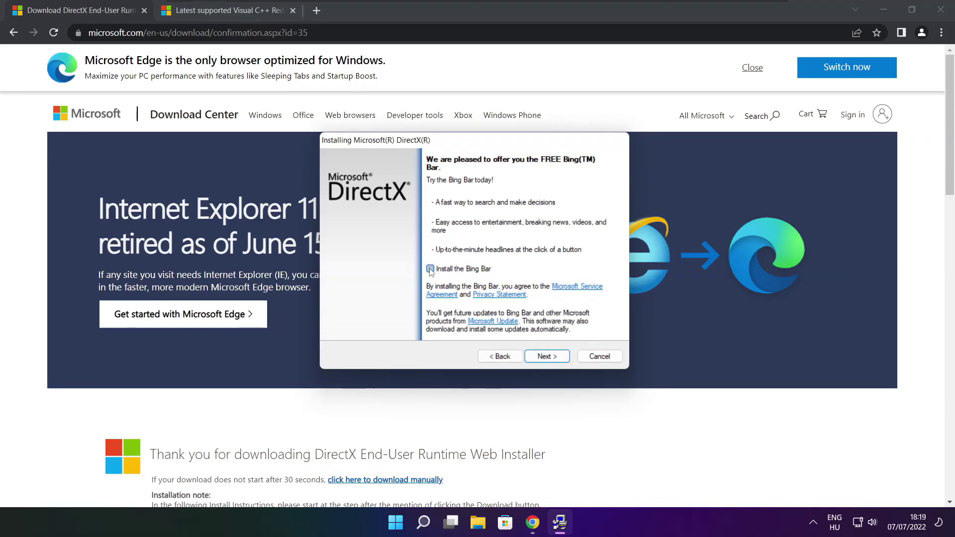
{"action": "left_click", "coordinate": [556, 359]}
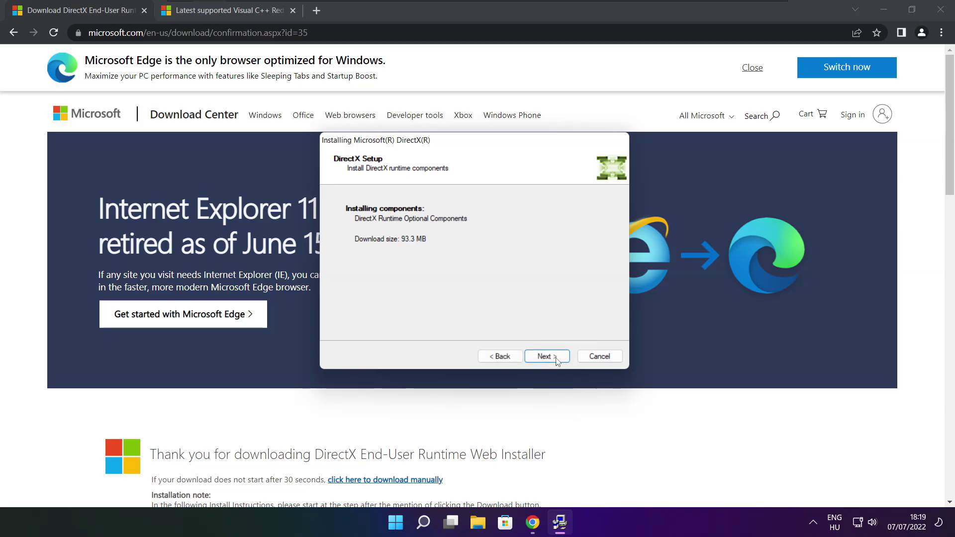
{"action": "left_click", "coordinate": [538, 359]}
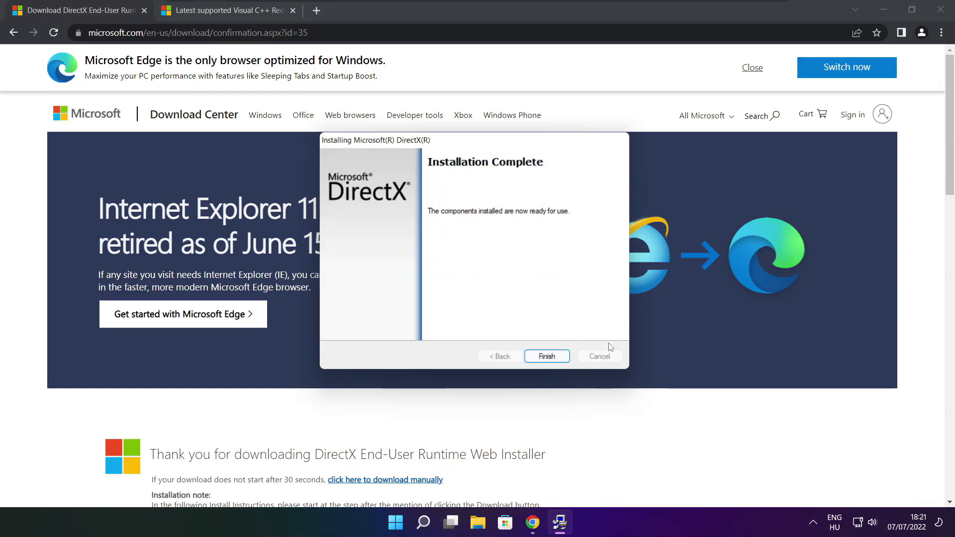
{"action": "left_click", "coordinate": [551, 357]}
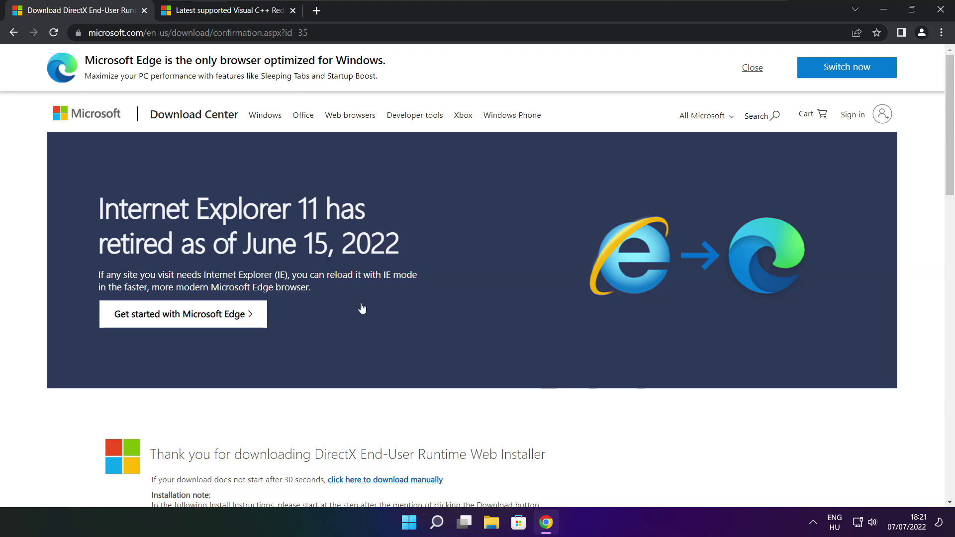
{"action": "left_click", "coordinate": [144, 12]}
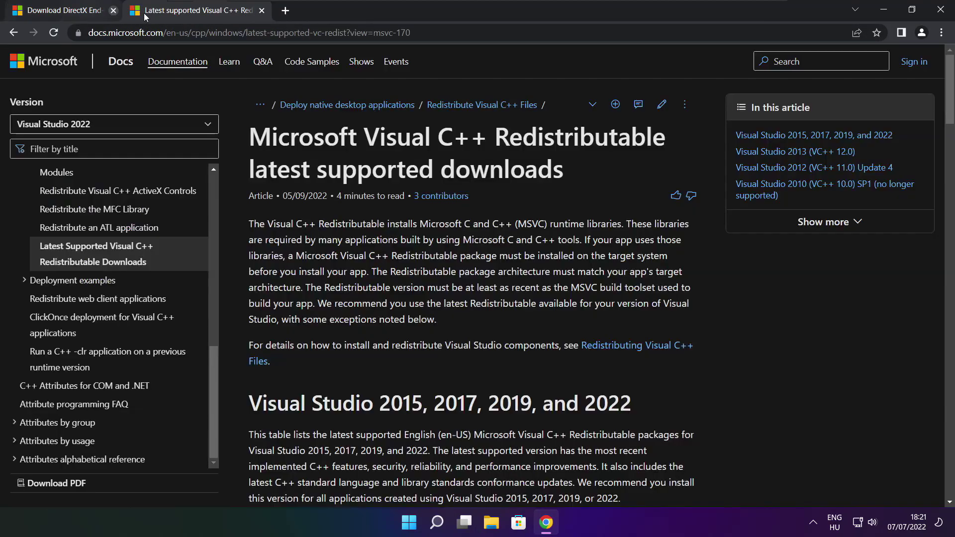
Download the ARM64, X86 and X64 Visual C++ Redistributable packages for Visual Studio 2015, 2017, 2019, and 2022 from the Microsoft Docs page
{"action": "key", "text": "ctrl+l"}
{"action": "key", "text": "End"}
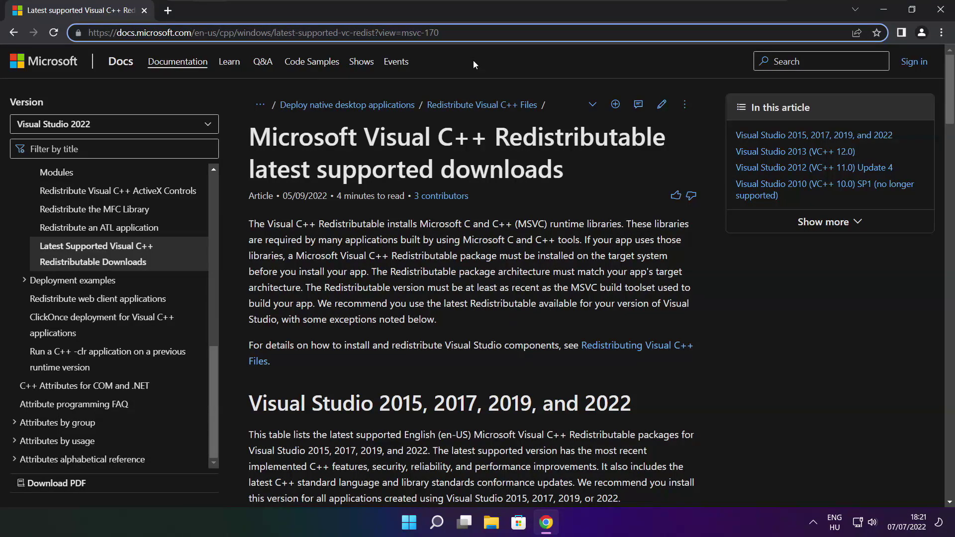
{"action": "left_click", "coordinate": [473, 60]}
{"action": "scroll", "coordinate": [948, 123], "scroll_direction": "down", "scroll_amount": 3}
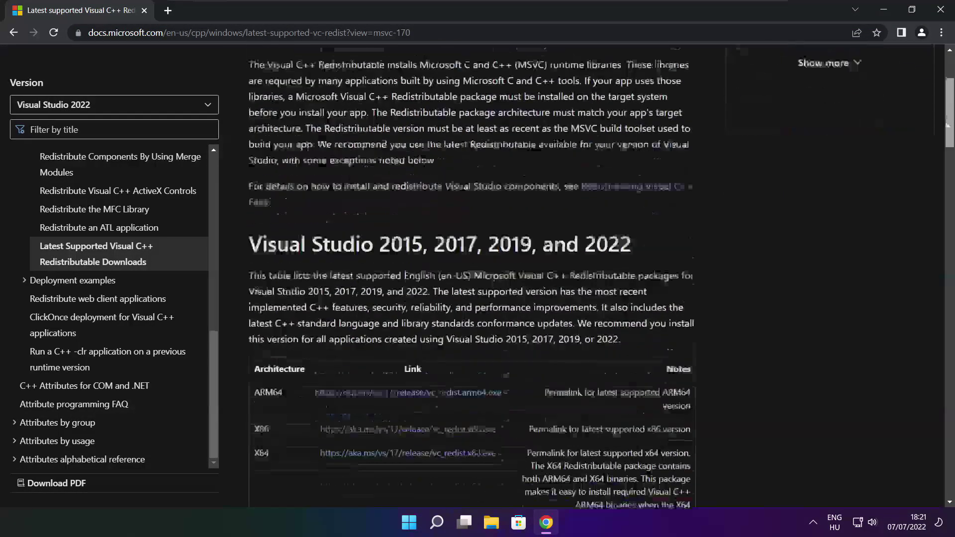
{"action": "scroll", "coordinate": [828, 160], "scroll_direction": "up", "scroll_amount": 1}
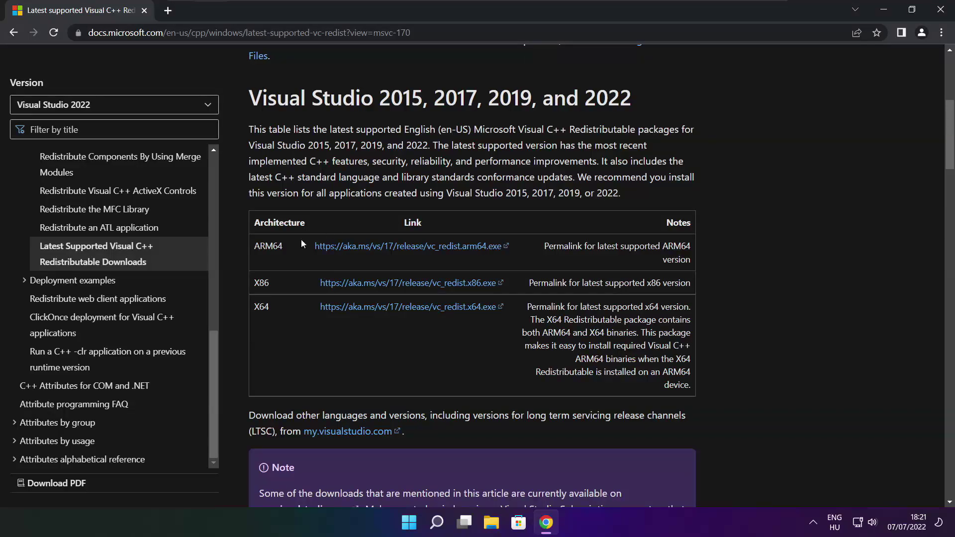
{"action": "left_click_drag", "start_coordinate": [256, 245], "coordinate": [691, 333]}
{"action": "left_click", "coordinate": [621, 343]}
{"action": "left_click", "coordinate": [396, 247]}
{"action": "left_click", "coordinate": [393, 284]}
{"action": "left_click", "coordinate": [393, 307]}
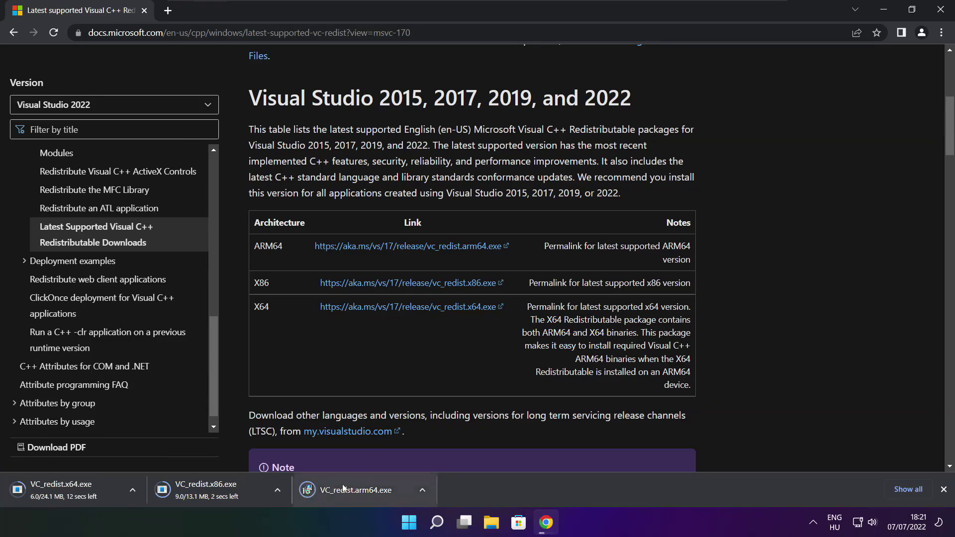
Run VC_redist.arm64.exe, accept the license terms, try to install the ARM64 Visual C++ Redistributable, and close the installer
{"action": "left_click", "coordinate": [363, 491]}
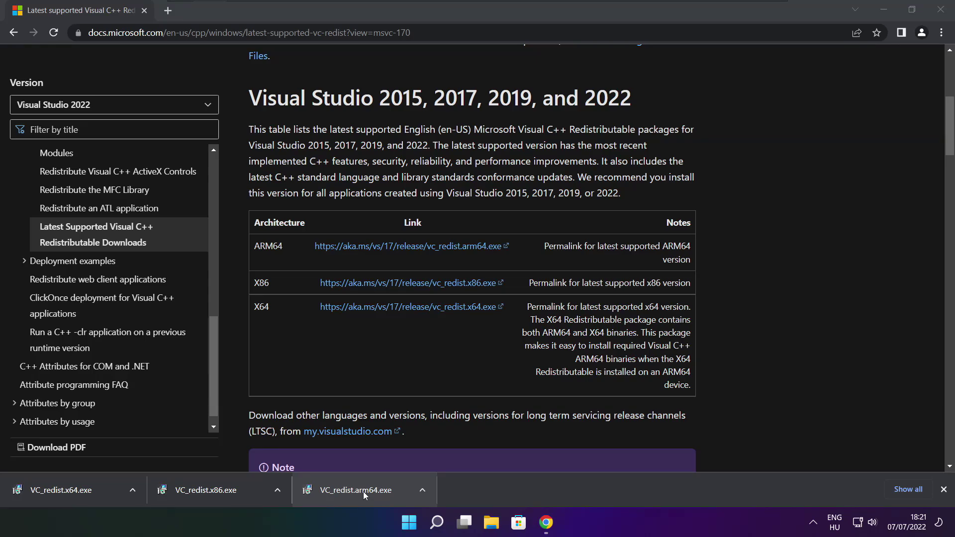
{"action": "left_click_drag", "start_coordinate": [613, 244], "coordinate": [612, 298]}
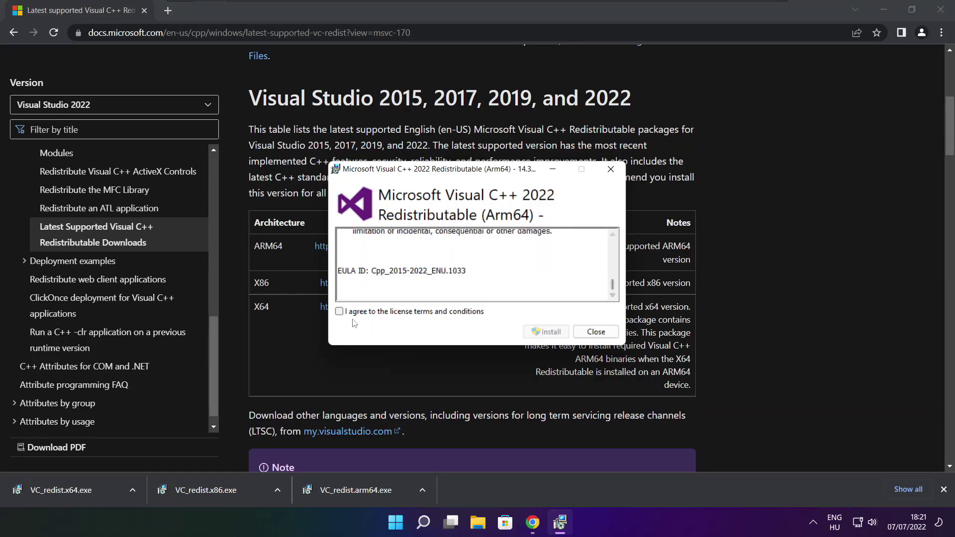
{"action": "left_click", "coordinate": [339, 311]}
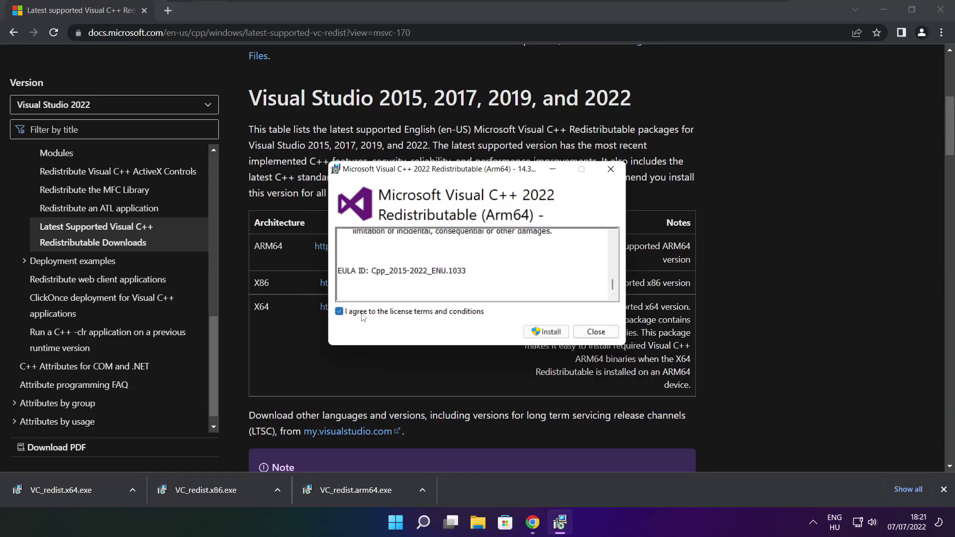
{"action": "left_click", "coordinate": [542, 334]}
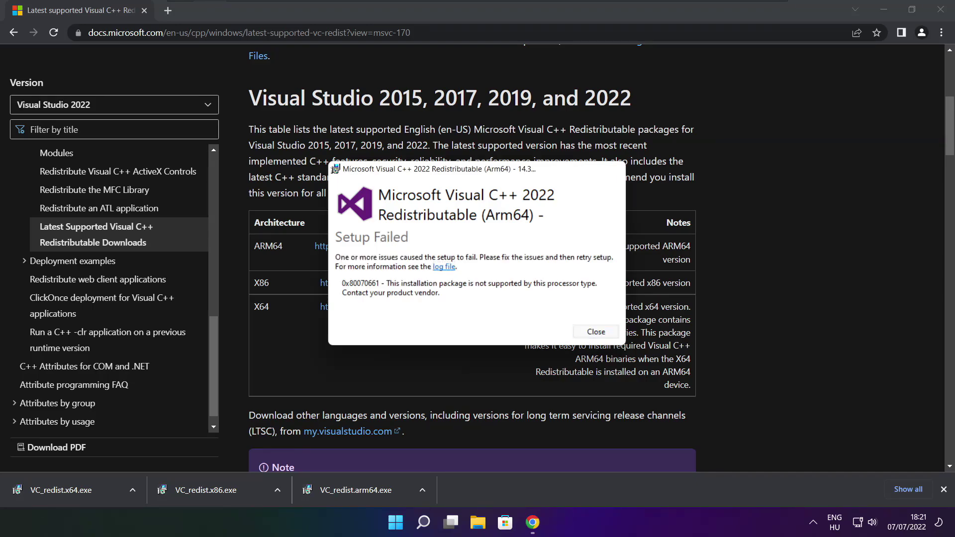
{"action": "left_click", "coordinate": [595, 332]}
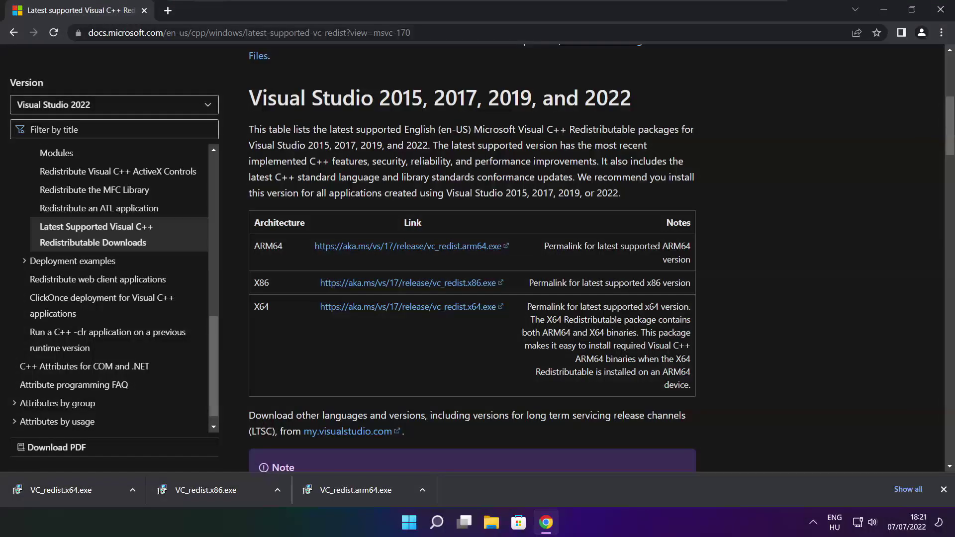
Run VC_redist.x86.exe, accept the license terms, install the x86 Visual C++ 2015-2022 Redistributable, and close the installer
{"action": "left_click", "coordinate": [226, 491]}
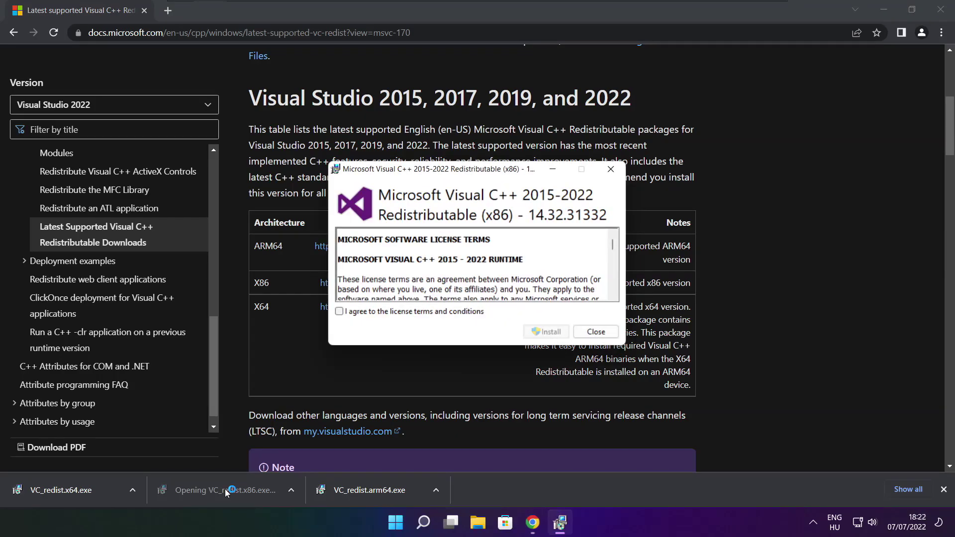
{"action": "left_click_drag", "start_coordinate": [612, 246], "coordinate": [612, 287]}
{"action": "left_click", "coordinate": [339, 312]}
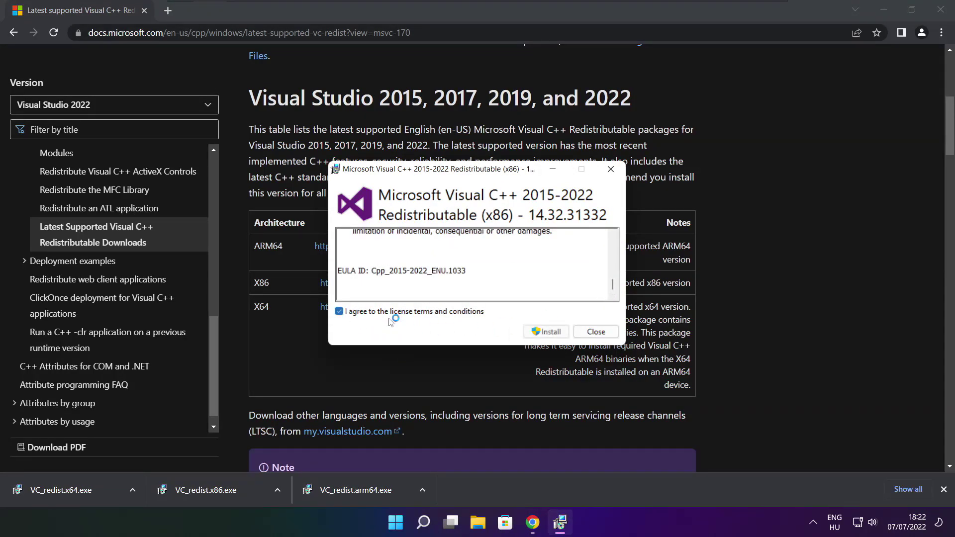
{"action": "left_click", "coordinate": [546, 332]}
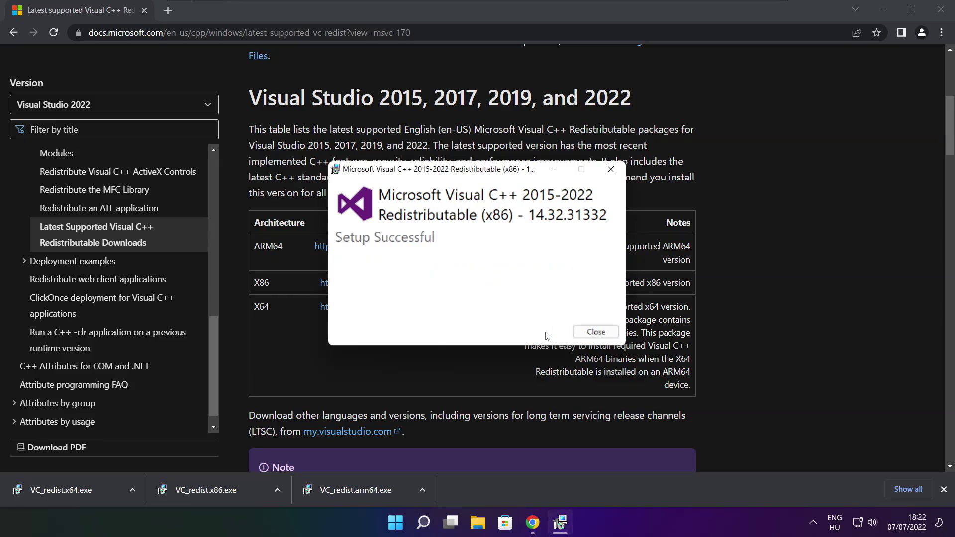
{"action": "left_click", "coordinate": [596, 332]}
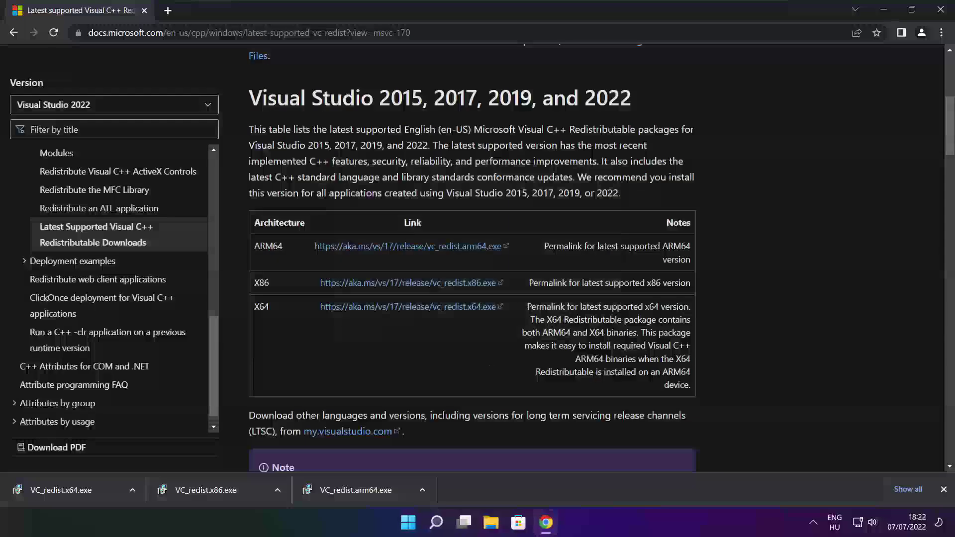
Run VC_redist.x64.exe, accept the license terms, install the x64 Visual C++ 2015-2022 Redistributable, and close the installer and Chrome
{"action": "left_click", "coordinate": [79, 490]}
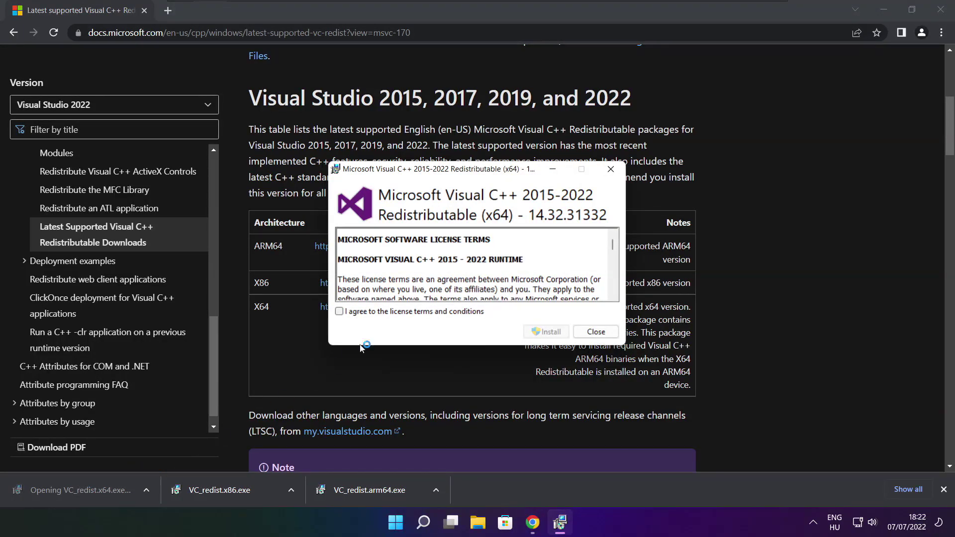
{"action": "left_click_drag", "start_coordinate": [613, 244], "coordinate": [613, 296]}
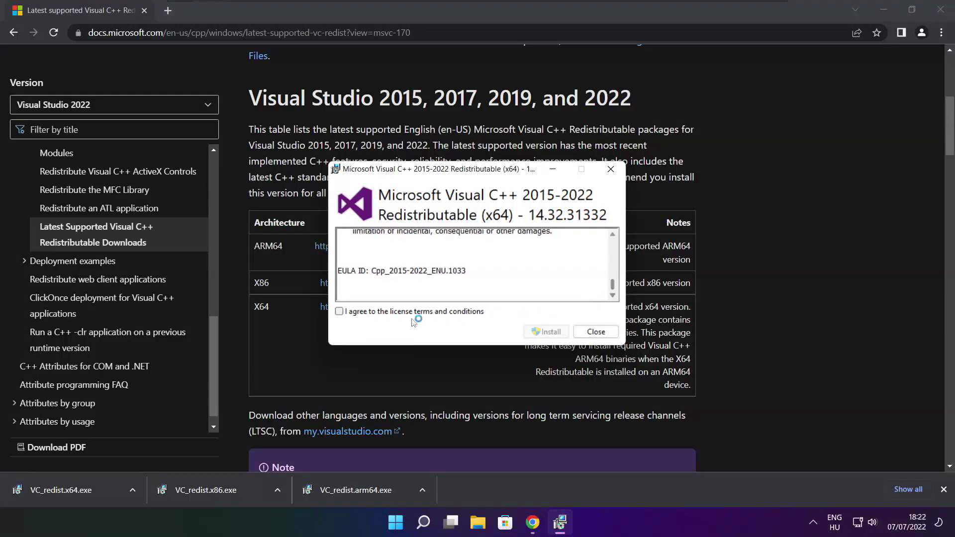
{"action": "left_click", "coordinate": [340, 312]}
{"action": "left_click", "coordinate": [546, 333]}
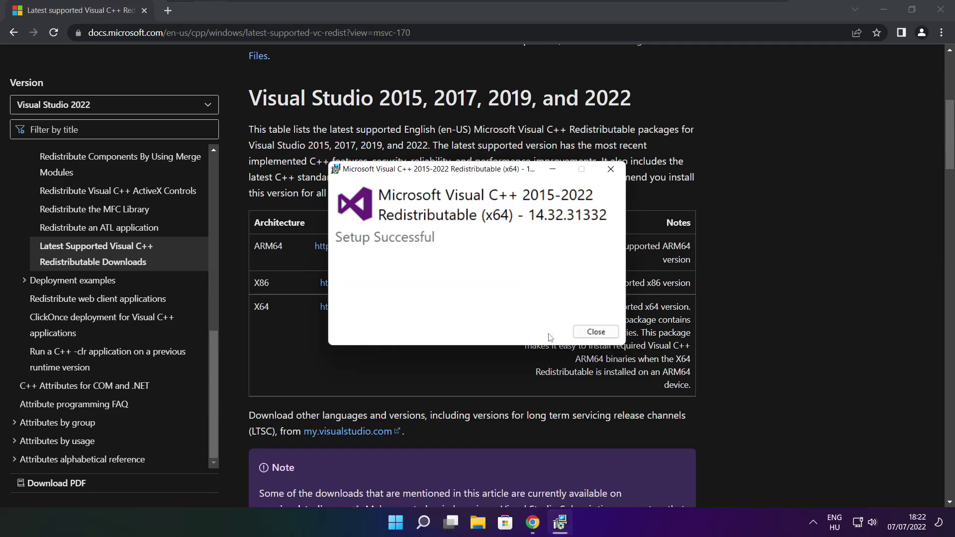
{"action": "left_click", "coordinate": [596, 332]}
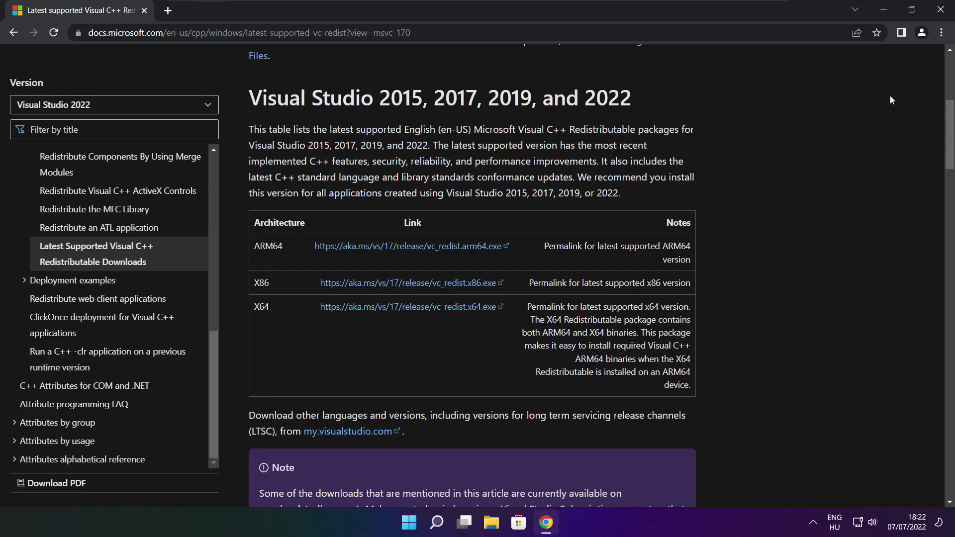
{"action": "left_click", "coordinate": [942, 10]}
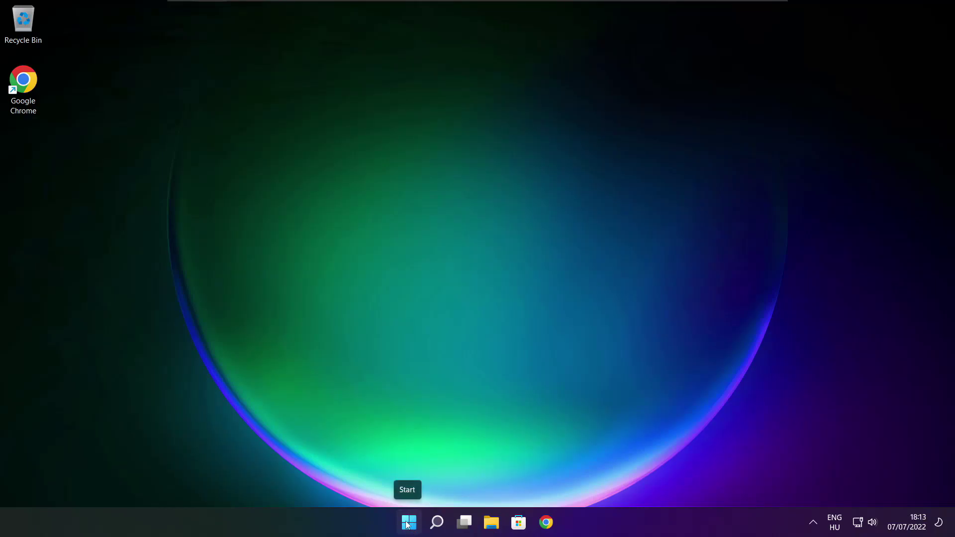
In Task Manager, disable the startup apps Cortana, Microsoft Edge, Microsoft Teams and Terminal, and close Task Manager
{"action": "right_click", "coordinate": [410, 526]}
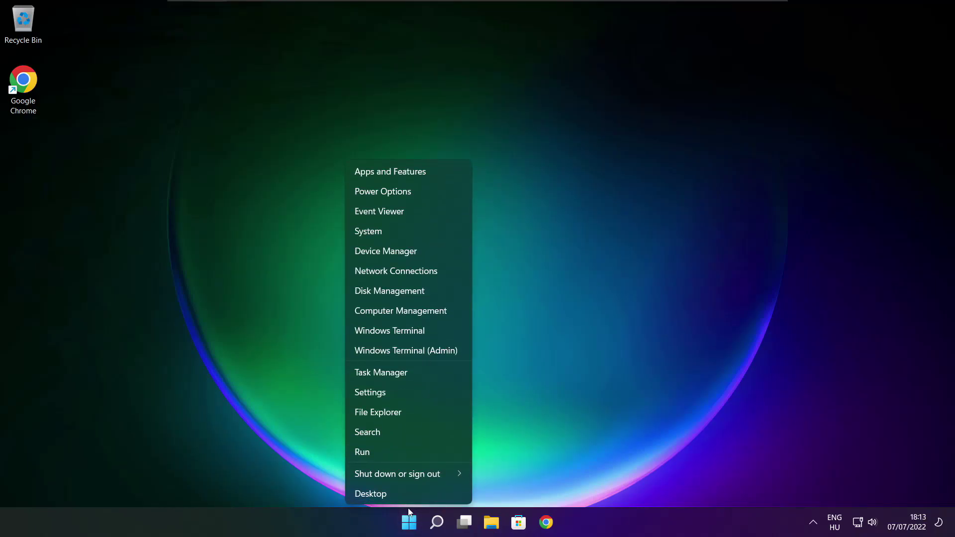
{"action": "left_click", "coordinate": [411, 371]}
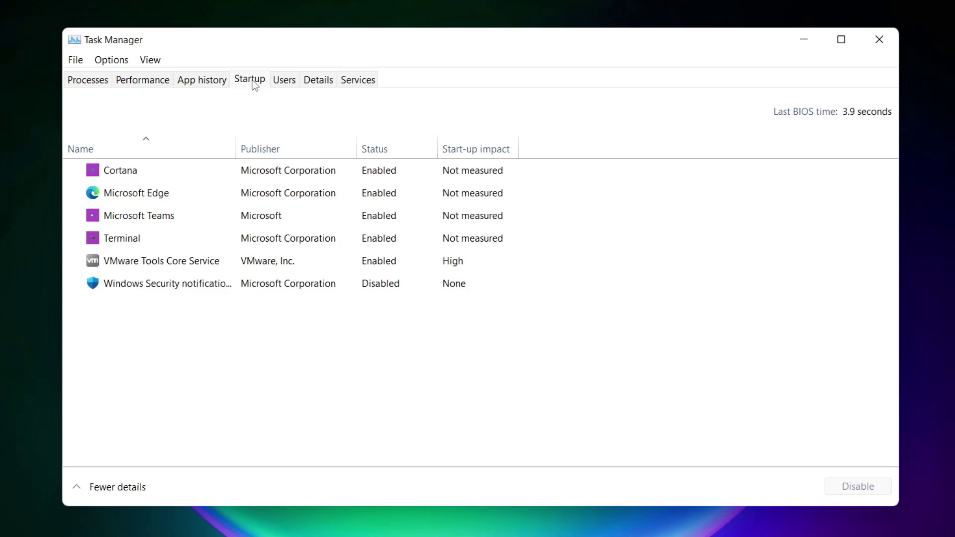
{"action": "left_click", "coordinate": [348, 176]}
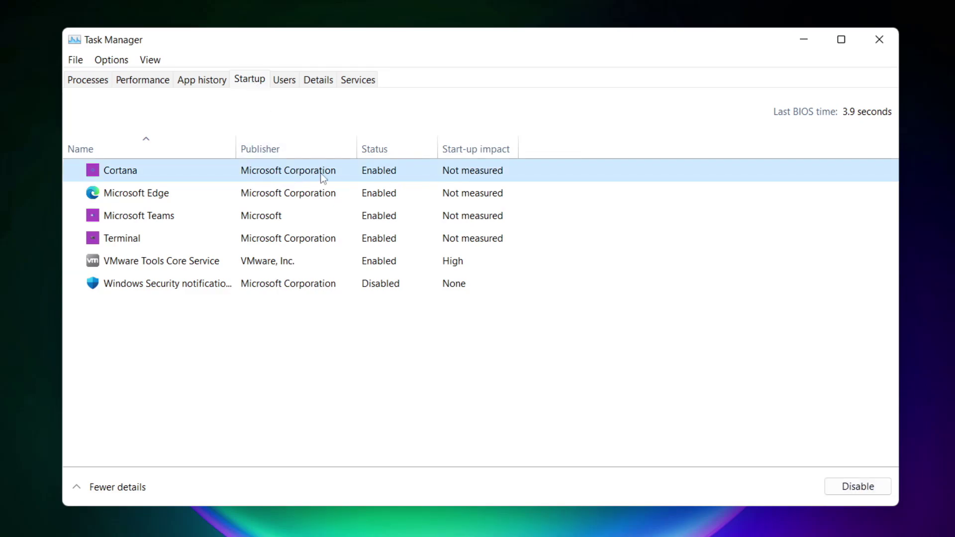
{"action": "left_click", "coordinate": [857, 488]}
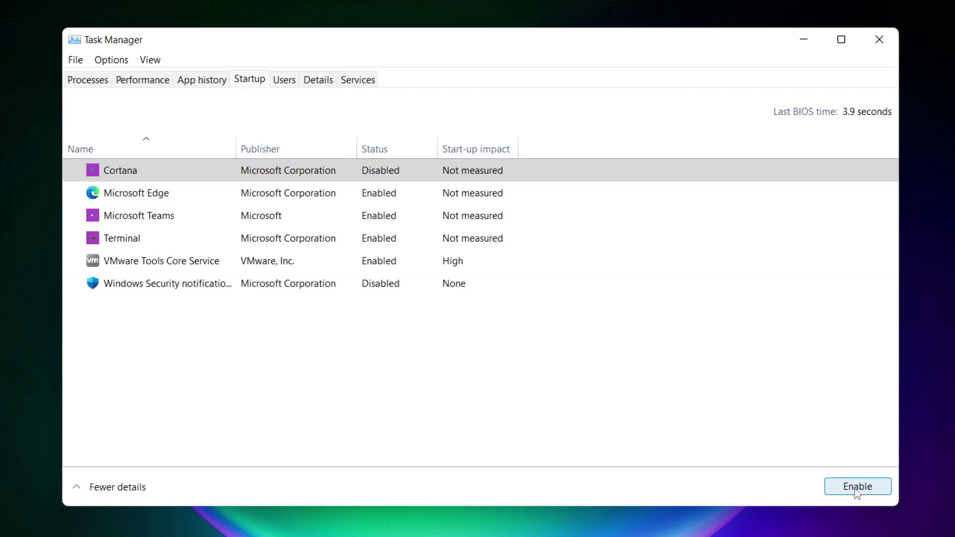
{"action": "left_click", "coordinate": [230, 196]}
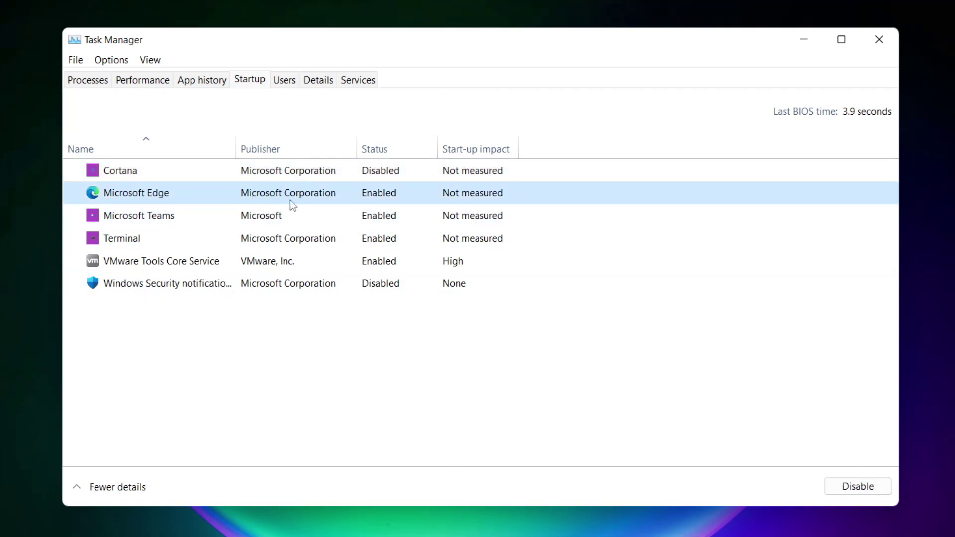
{"action": "left_click", "coordinate": [859, 489]}
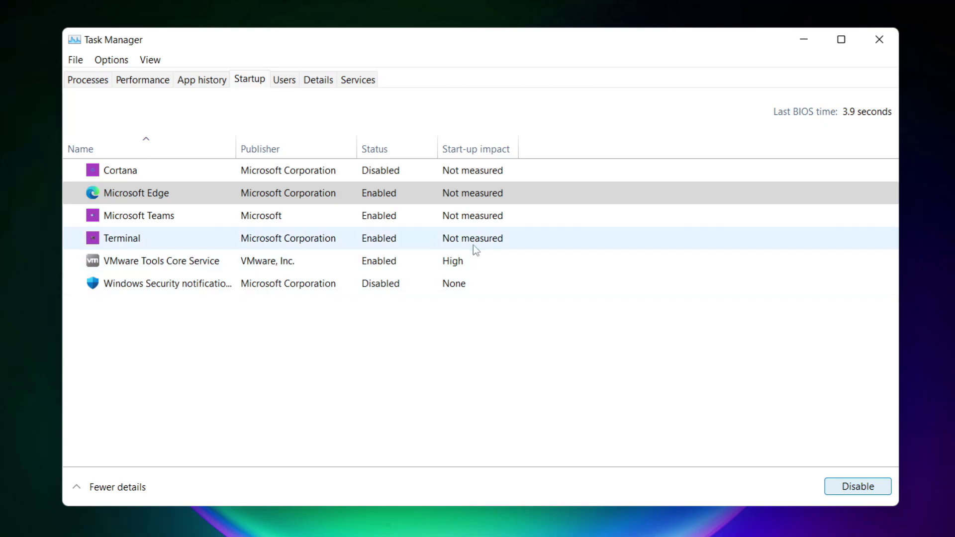
{"action": "left_click", "coordinate": [396, 219]}
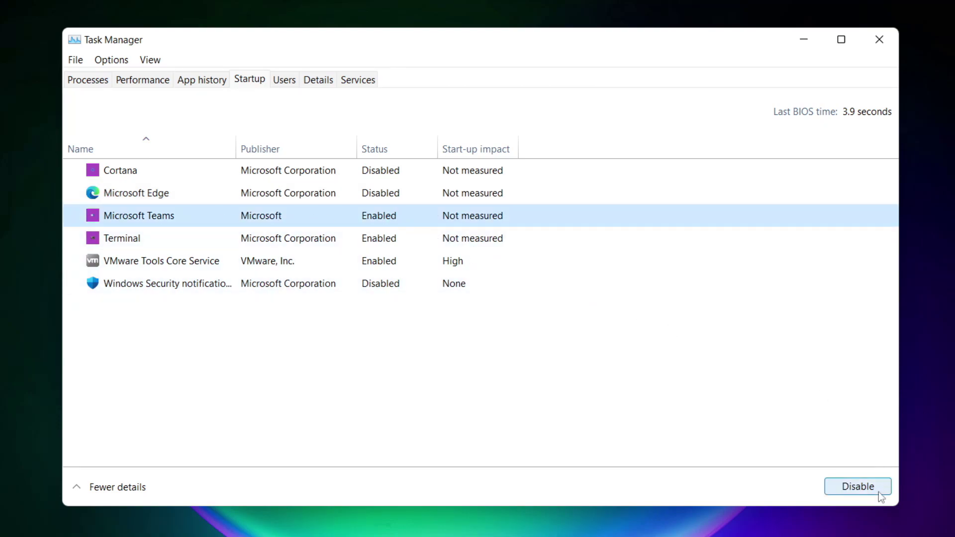
{"action": "left_click", "coordinate": [857, 486]}
{"action": "left_click", "coordinate": [318, 243]}
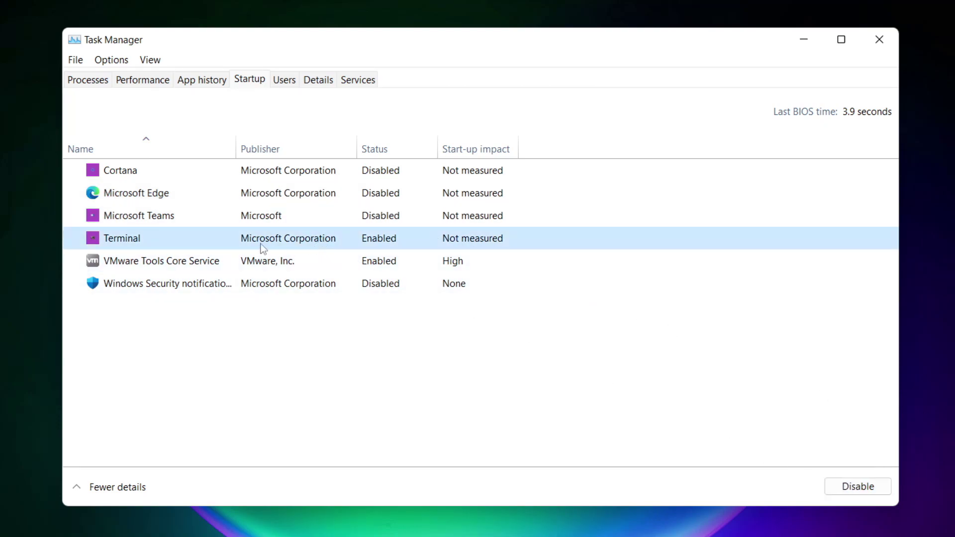
{"action": "left_click", "coordinate": [870, 490]}
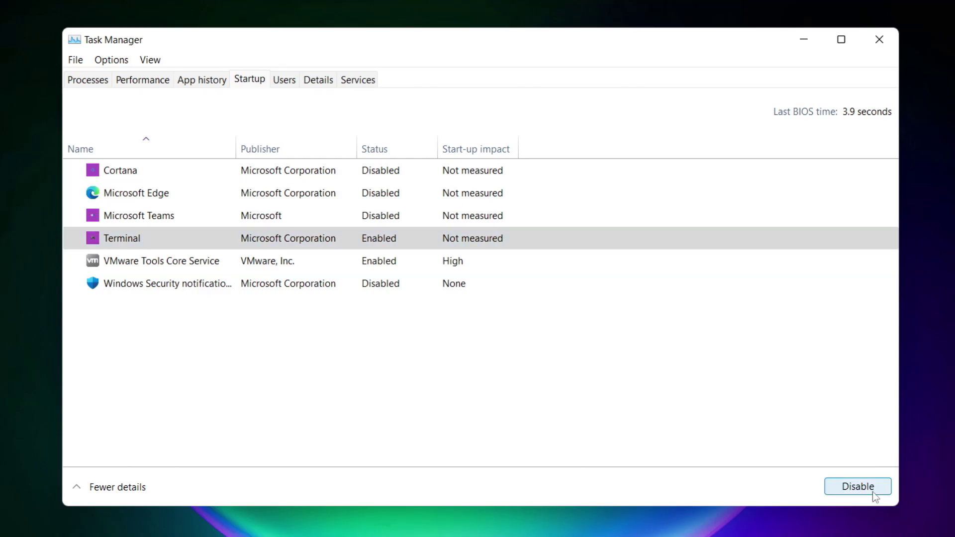
{"action": "left_click", "coordinate": [391, 230]}
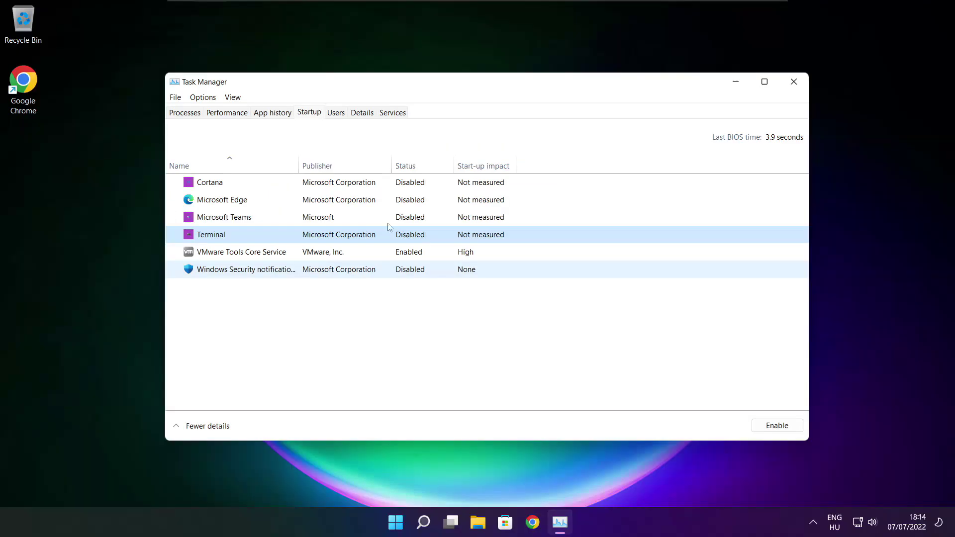
{"action": "left_click", "coordinate": [793, 88]}
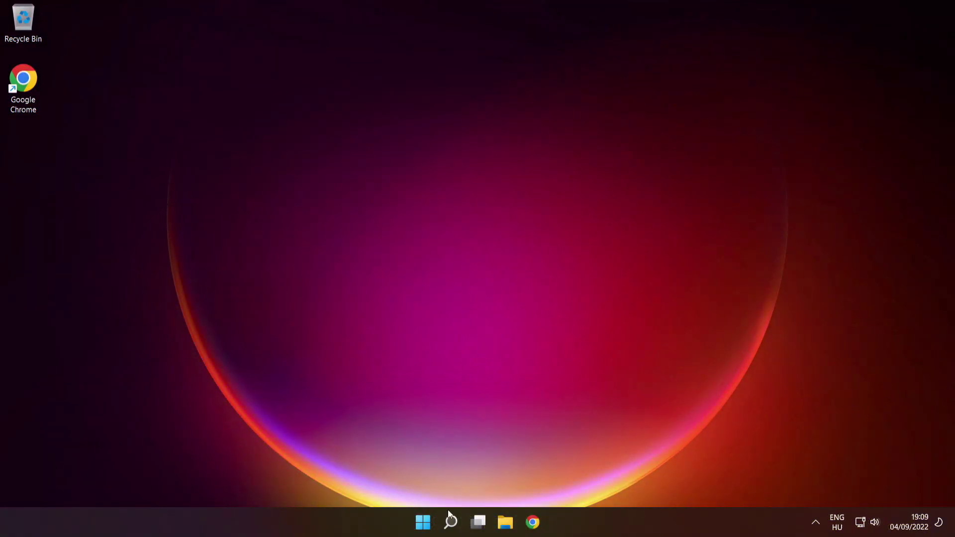
Search Windows for "cmd" and open Command Prompt as administrator
{"action": "mouse_move", "coordinate": [454, 528]}
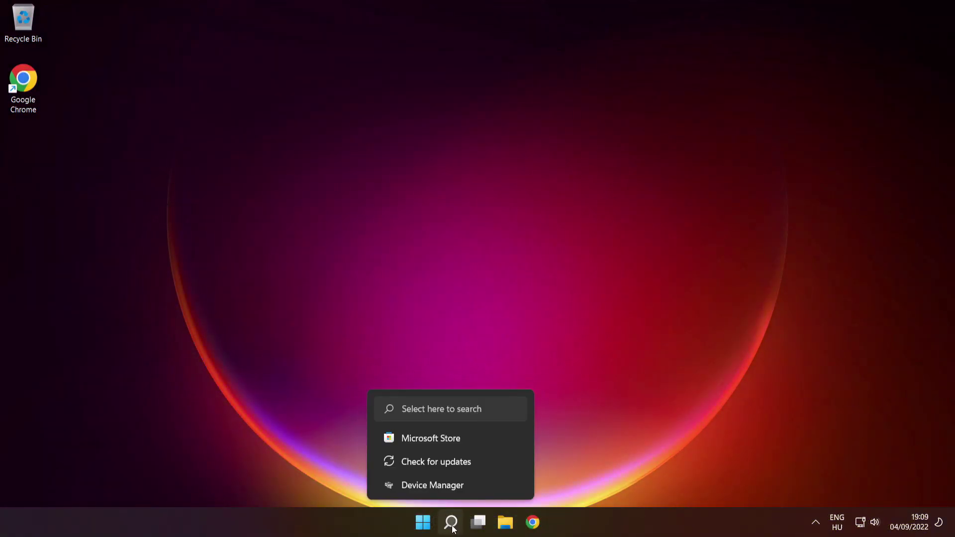
{"action": "left_click", "coordinate": [454, 527]}
{"action": "type", "text": "cmd"}
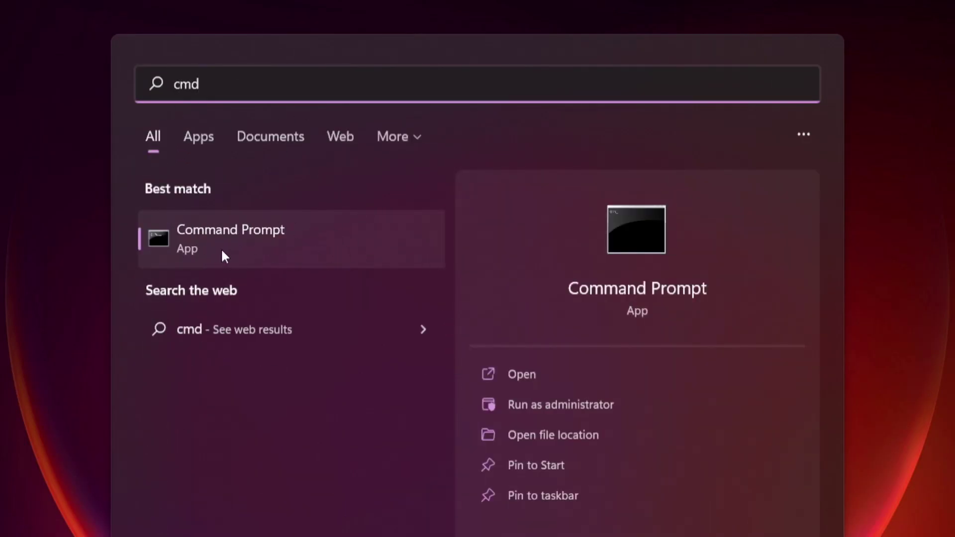
{"action": "right_click", "coordinate": [351, 238]}
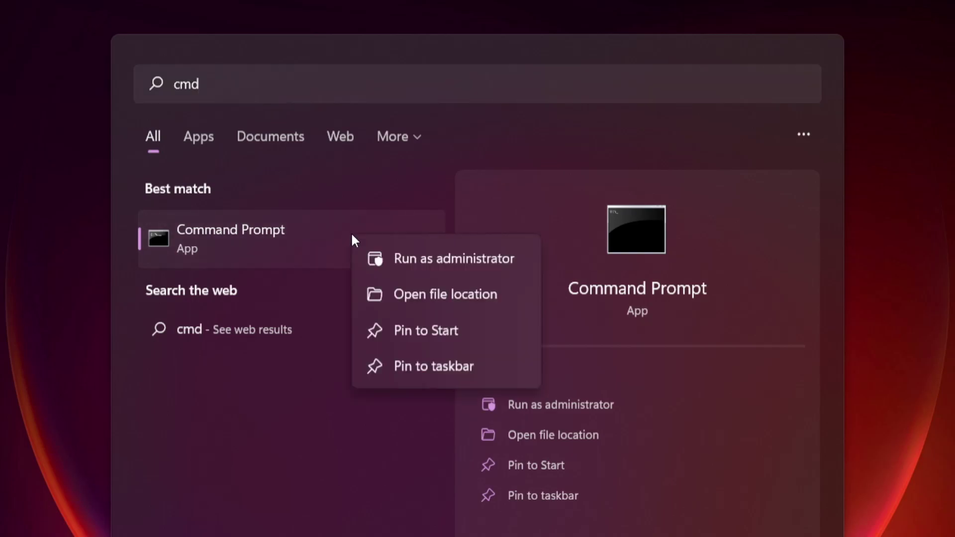
{"action": "left_click", "coordinate": [454, 257]}
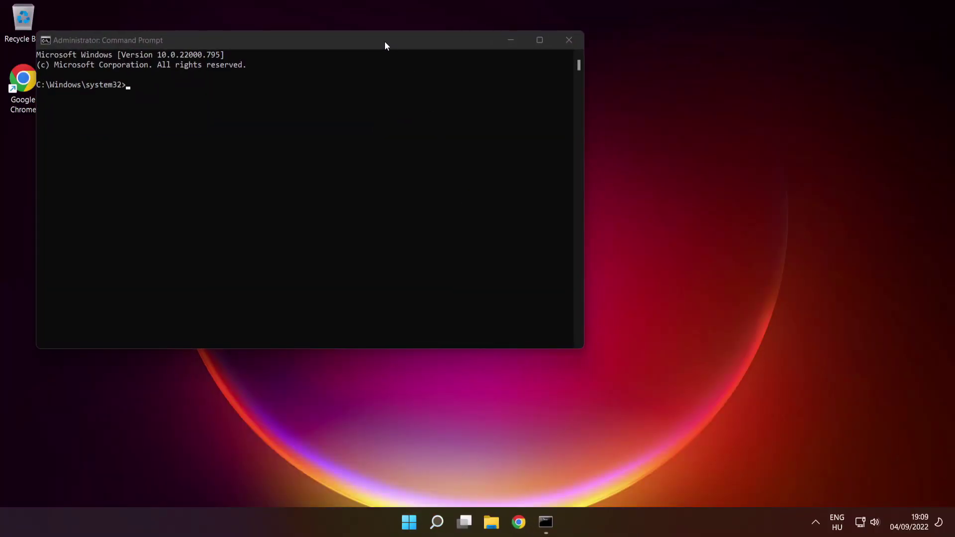
Run the system file scan with "sfc /scannow" and close Command Prompt once it completes
{"action": "left_click_drag", "start_coordinate": [384, 41], "coordinate": [551, 123]}
{"action": "type", "text": "sfc"}
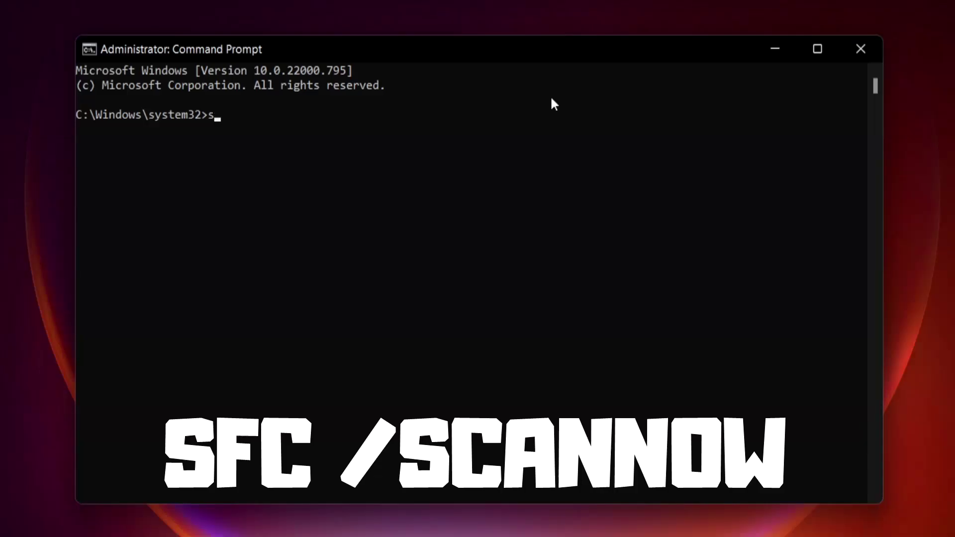
{"action": "type", "text": " /scannow"}
{"action": "key", "text": "Return"}
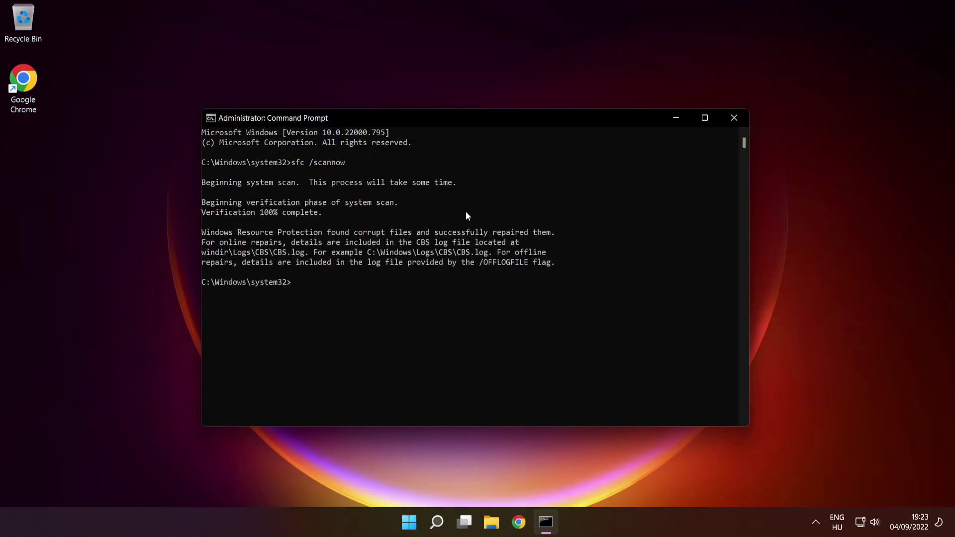
{"action": "left_click", "coordinate": [735, 120]}
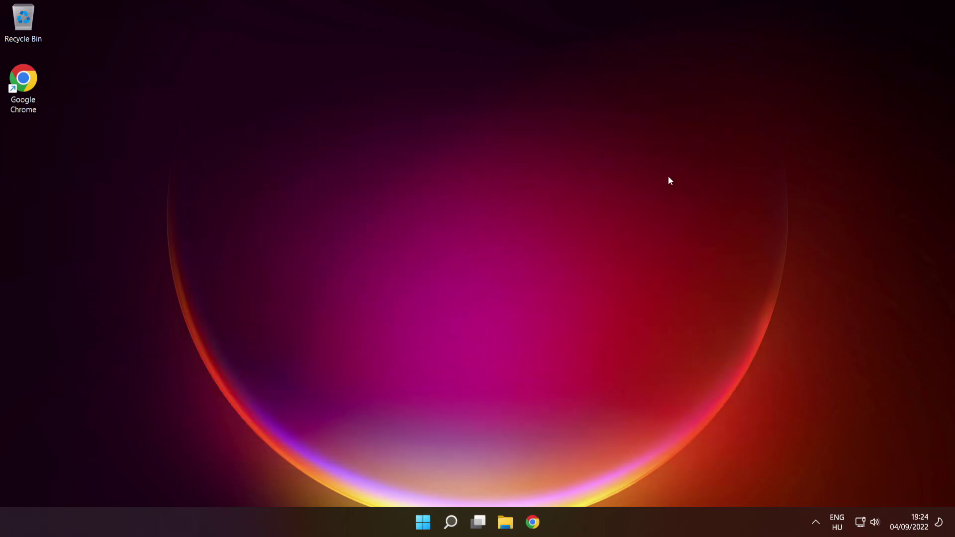
Restart the computer
{"action": "left_click", "coordinate": [423, 522]}
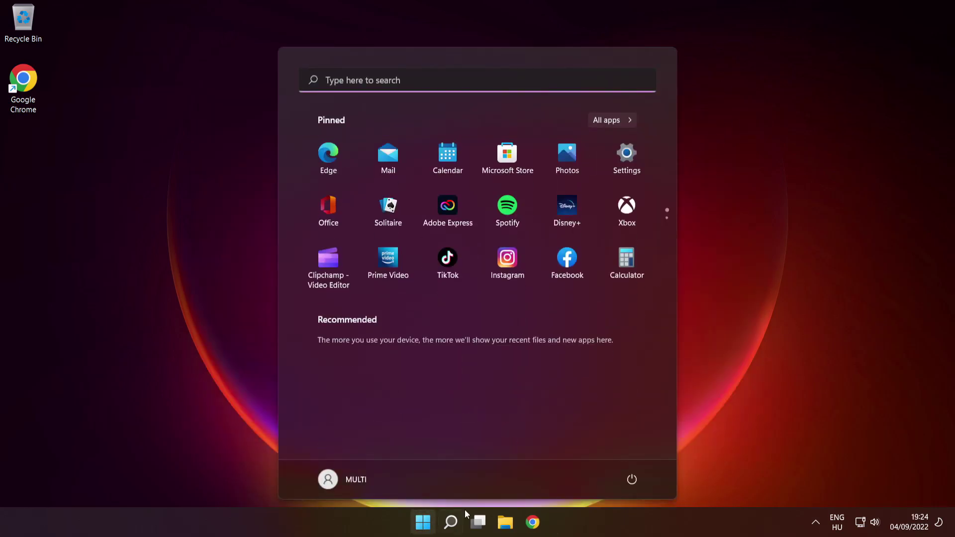
{"action": "left_click", "coordinate": [631, 479]}
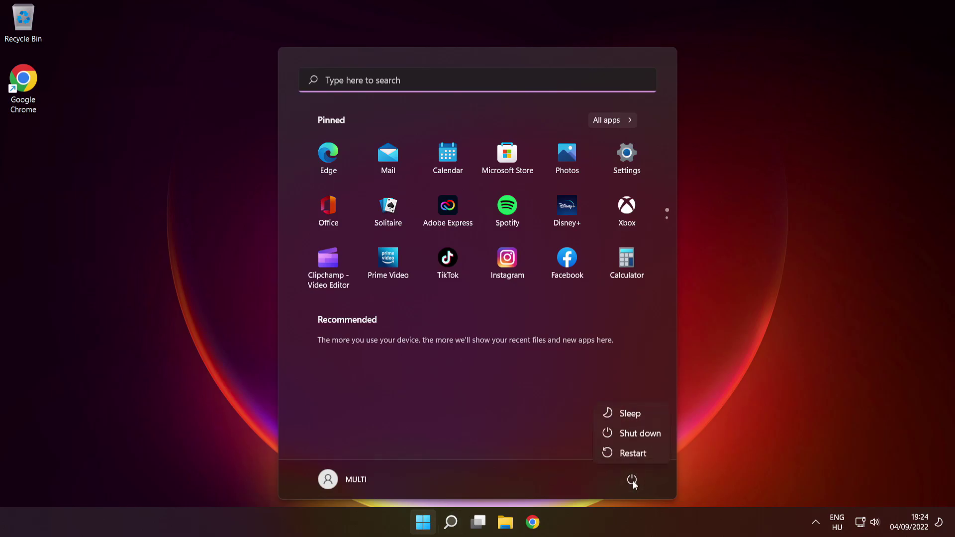
{"action": "left_click", "coordinate": [634, 453]}
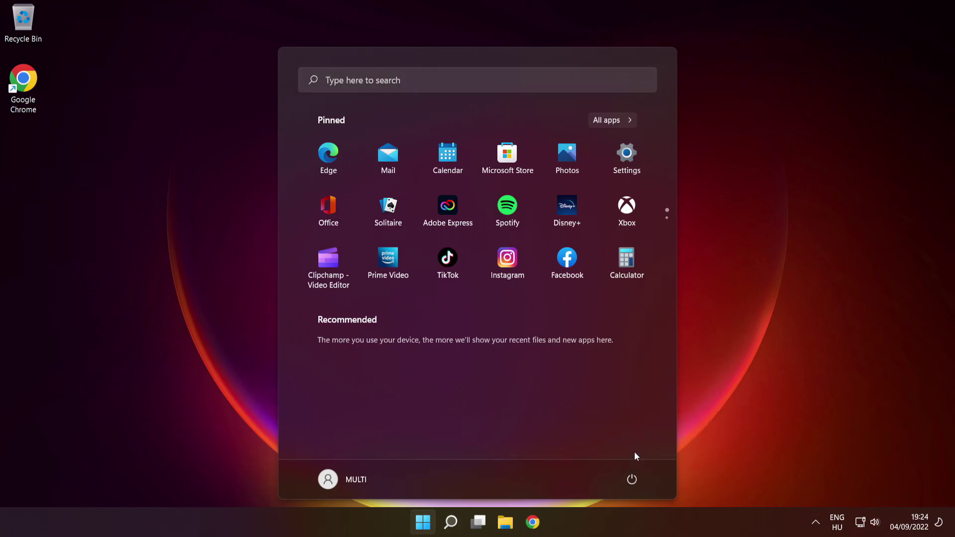